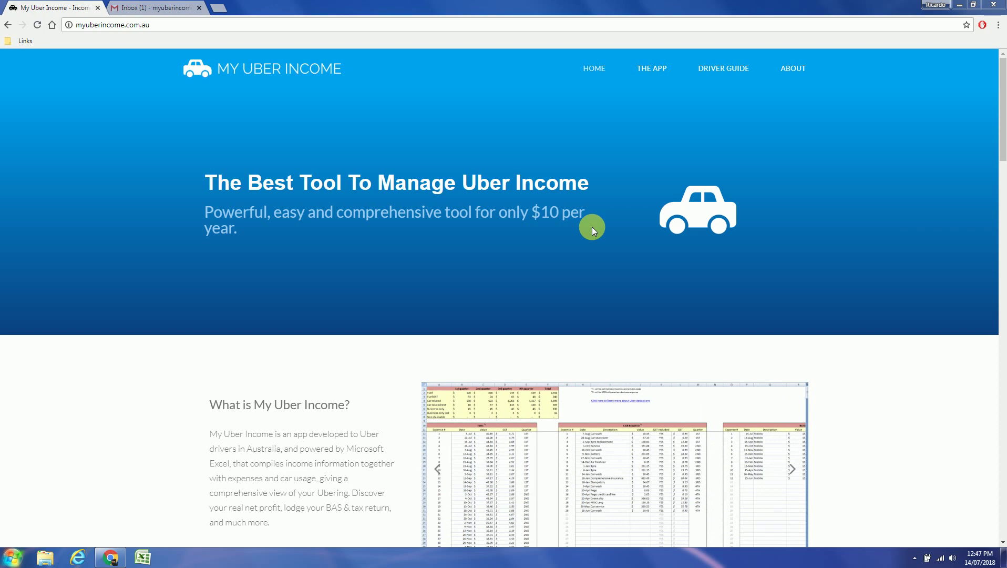
# Step: Download the My Uber Income demo app from THE APP page and run its .exe past the security warning
pyautogui.click(648, 68)
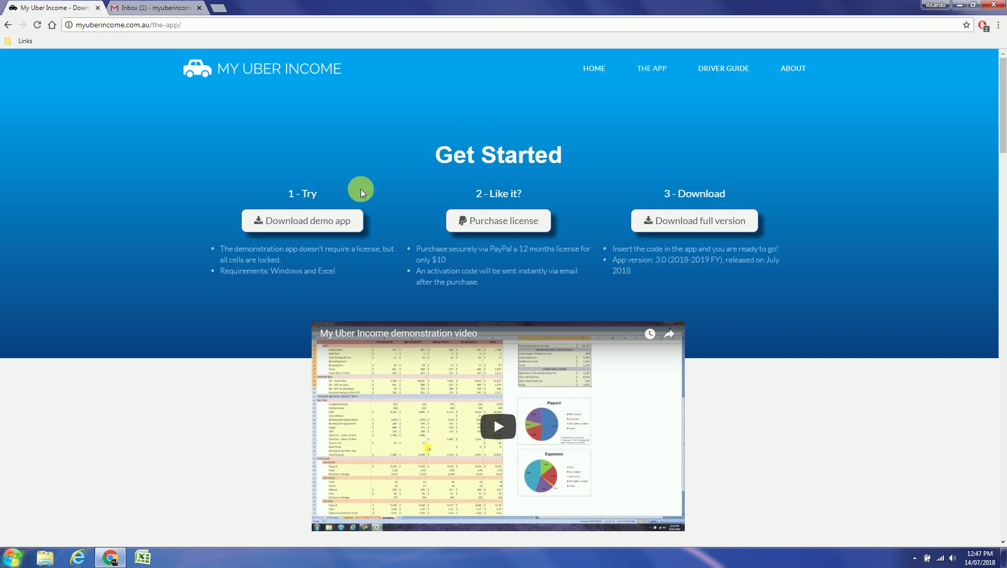
pyautogui.click(322, 220)
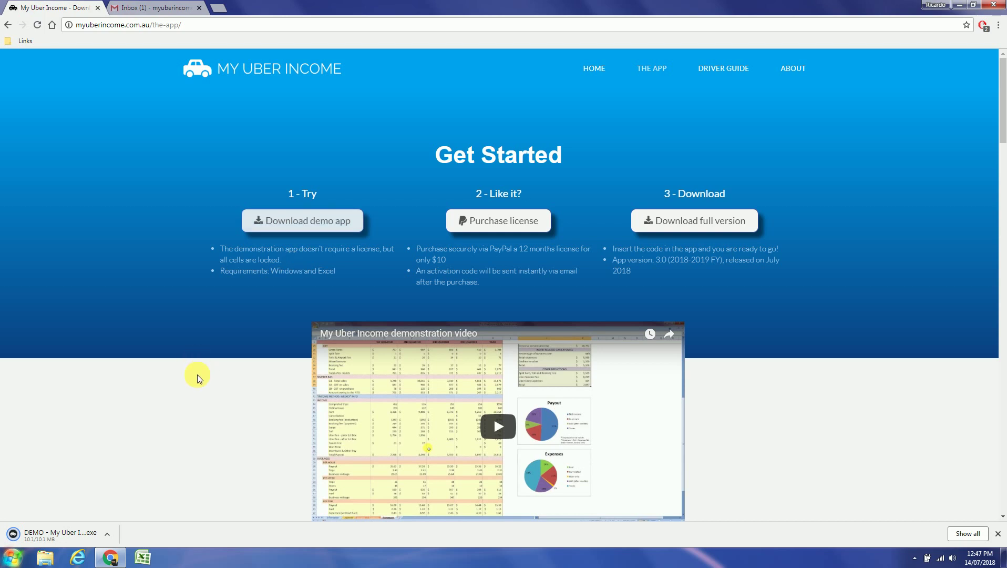
pyautogui.click(68, 534)
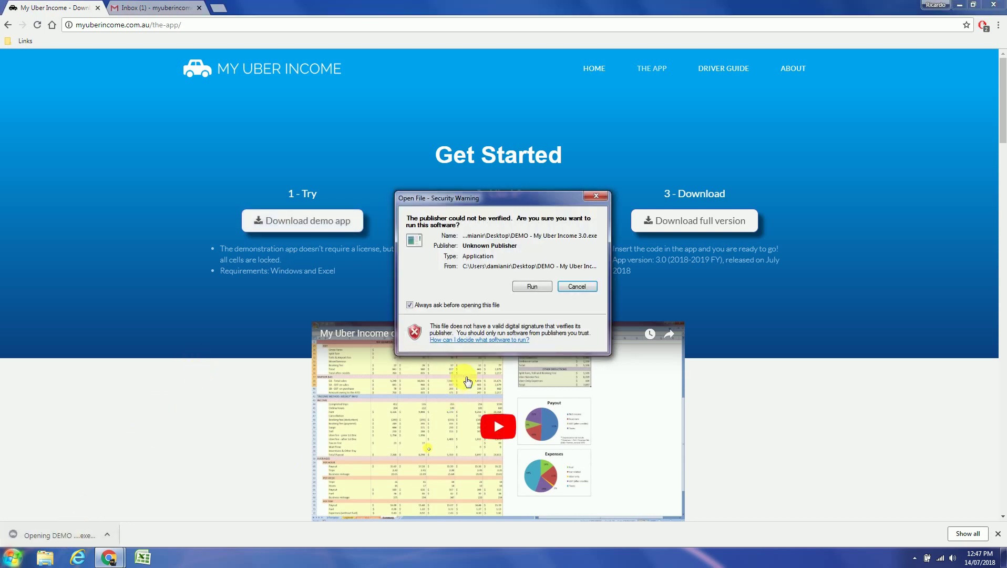
pyautogui.click(531, 285)
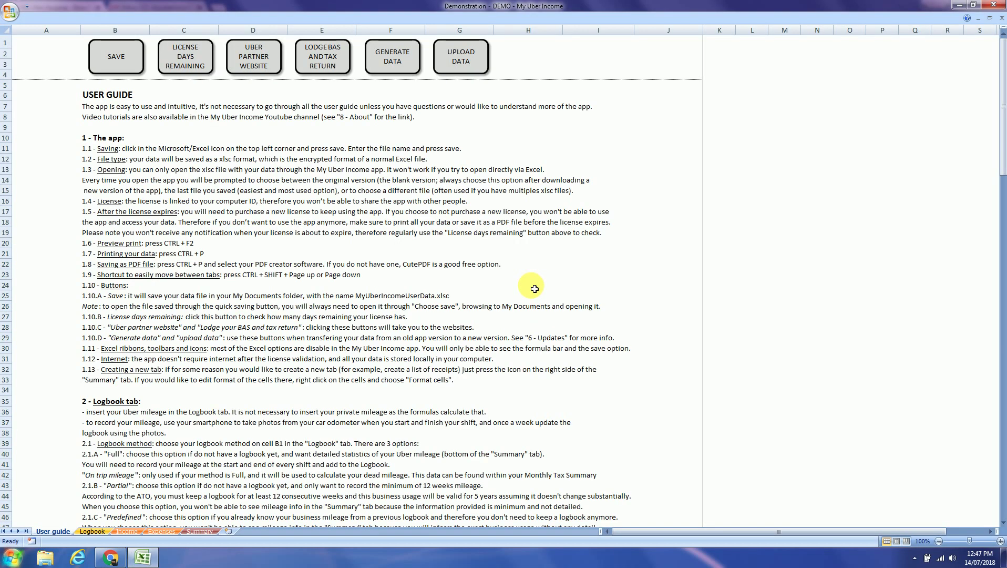
# Step: Set the Logbook sheet's log method in B1 to PARTIAL
pyautogui.click(92, 531)
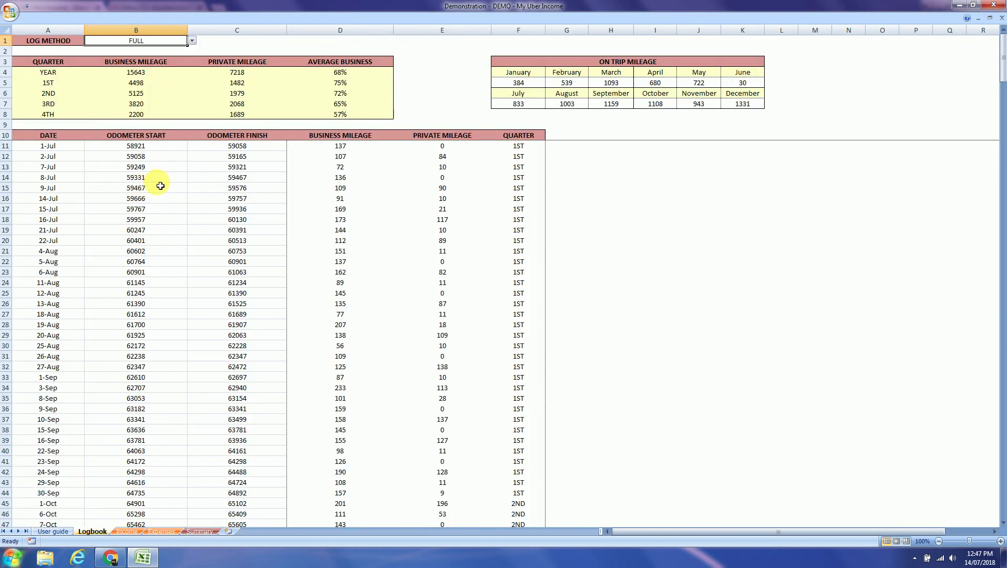
pyautogui.click(192, 41)
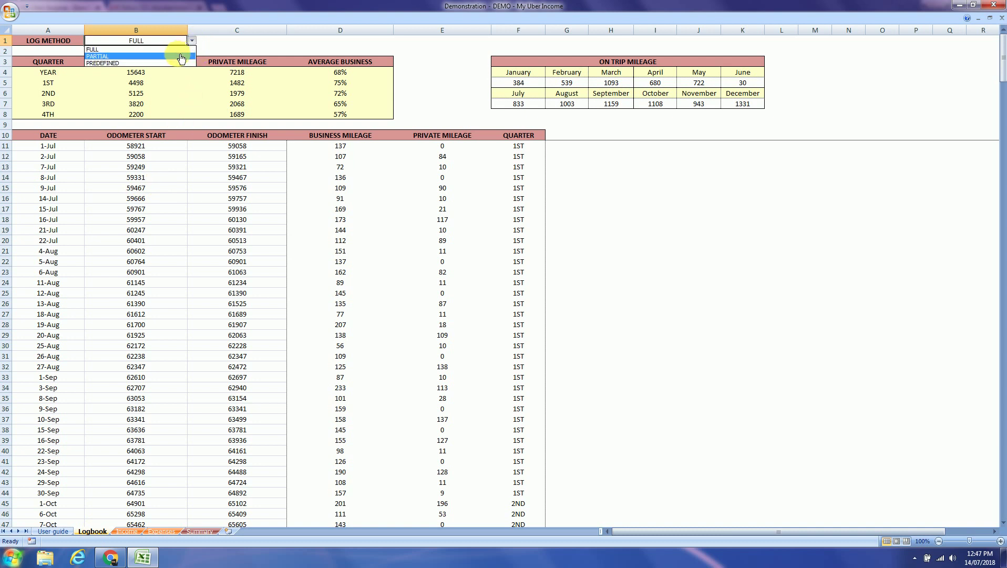
pyautogui.click(181, 56)
# Step: On the Income sheet, set other contractor income (B2) to NO and the income method (B1) to WEEKLY
pyautogui.click(127, 531)
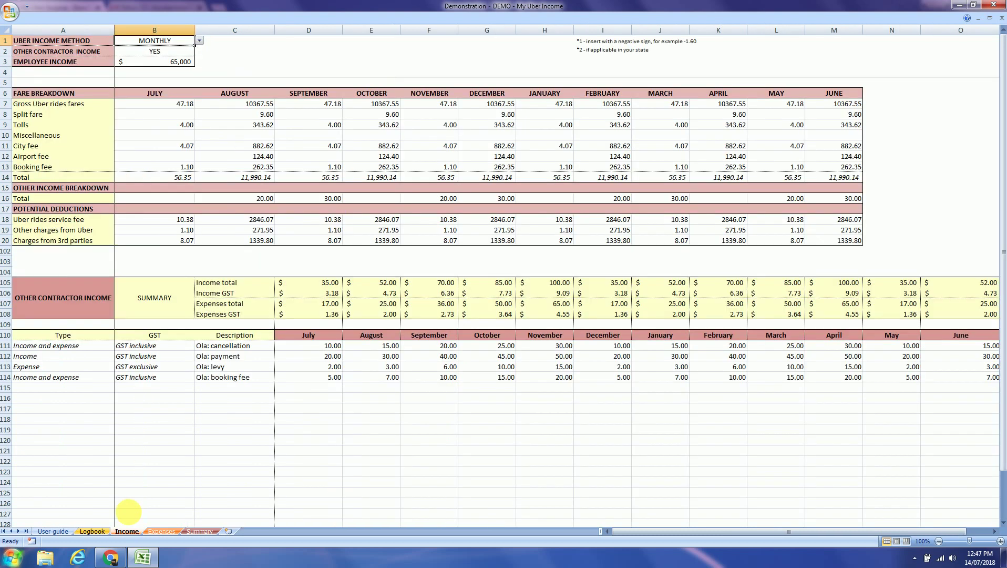
pyautogui.click(199, 42)
pyautogui.click(198, 51)
pyautogui.click(199, 51)
pyautogui.click(160, 66)
pyautogui.click(174, 41)
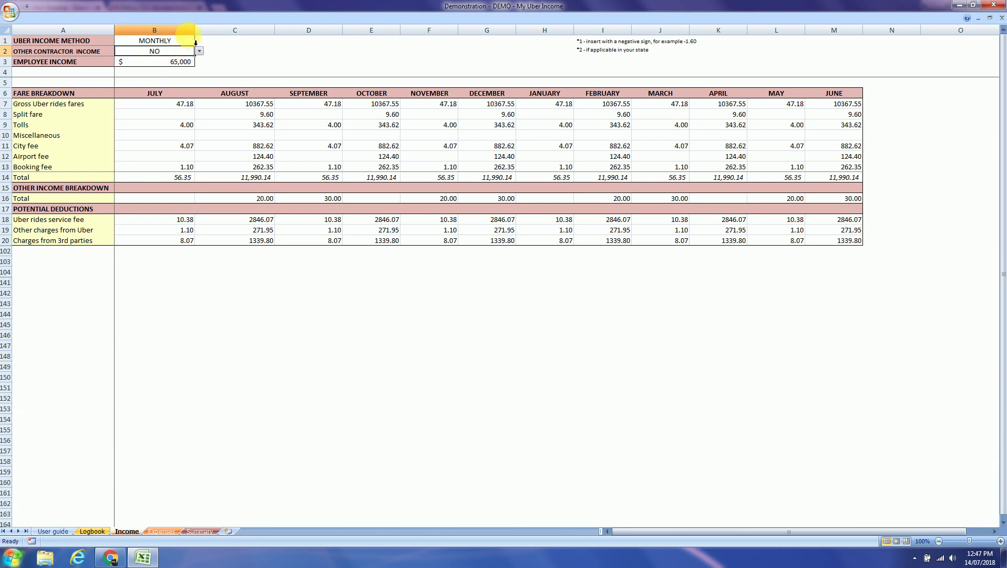
pyautogui.click(199, 41)
pyautogui.click(181, 49)
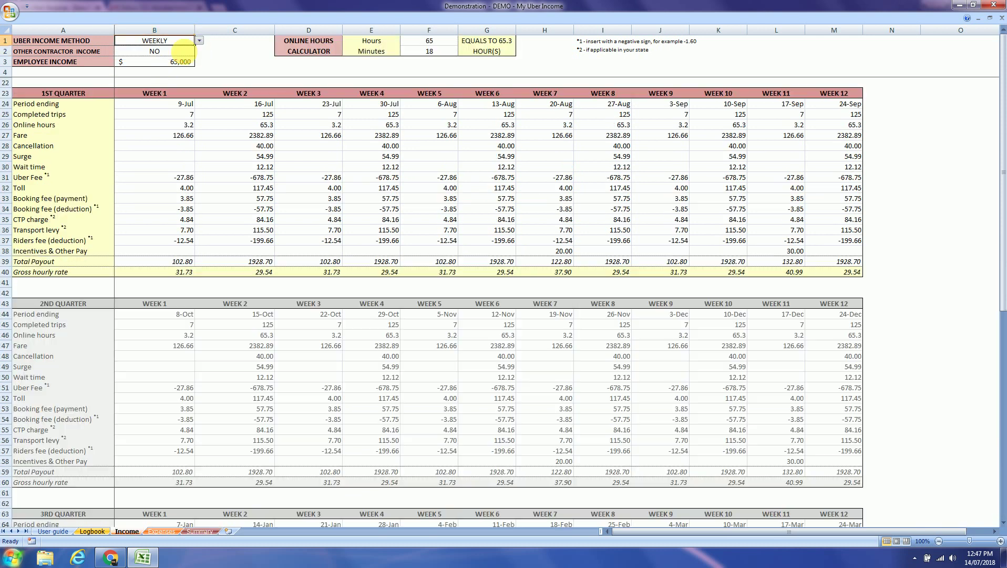
# Step: Review the Expenses and Summary dashboard sheets, then close the demo workbook and Excel
pyautogui.click(174, 532)
pyautogui.click(192, 532)
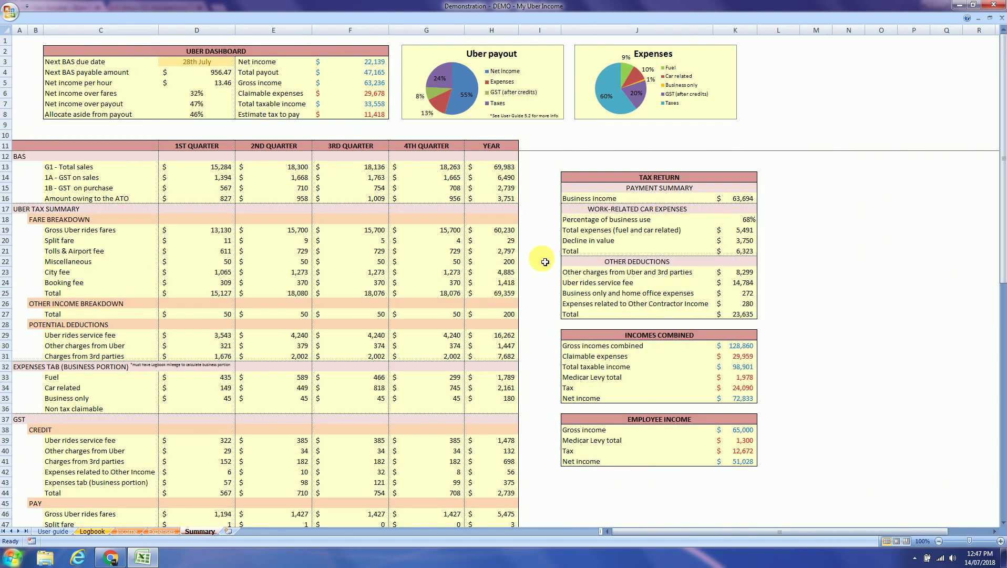
pyautogui.click(993, 5)
pyautogui.click(503, 318)
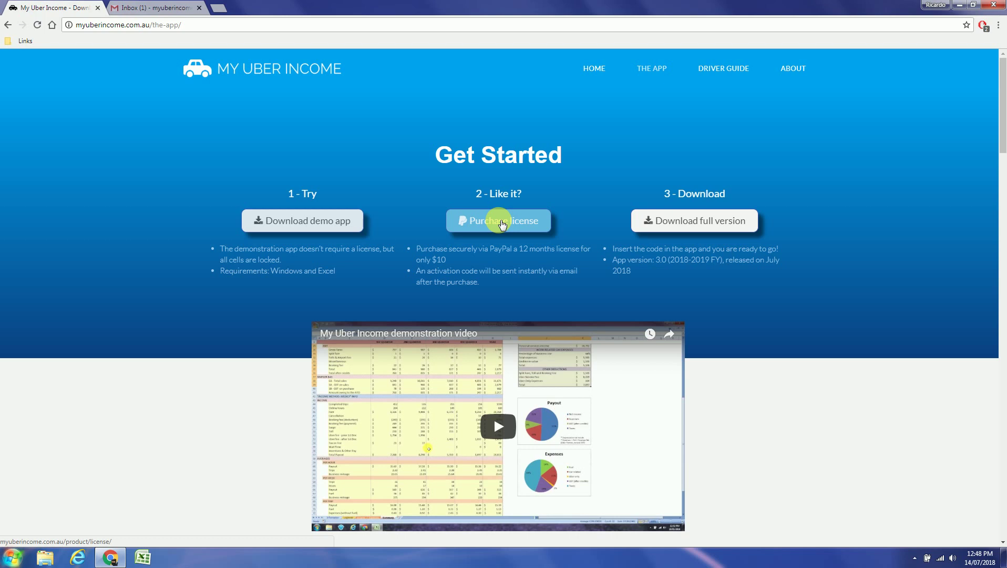
# Step: Add the $10.00 My Uber Income 12 months license to the cart from the Purchase license page
pyautogui.click(502, 224)
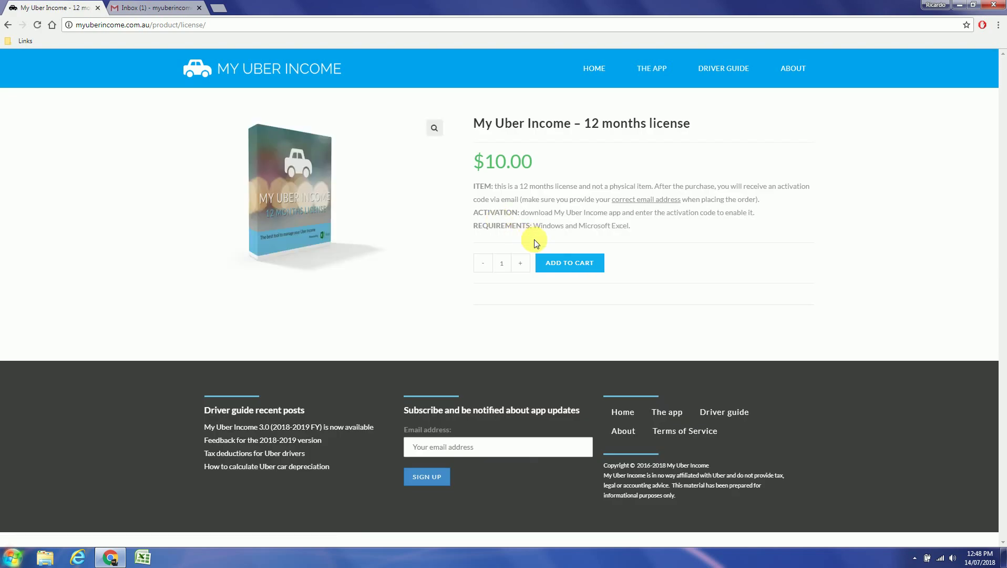
pyautogui.click(553, 259)
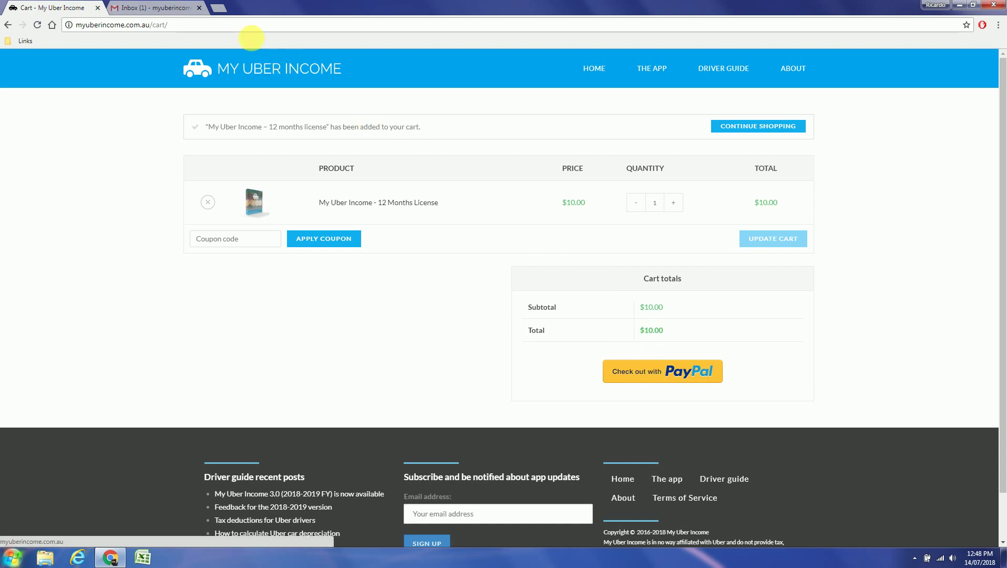
# Step: Copy the activation code from the order-complete email in Gmail, then return to the cart tab
pyautogui.click(160, 6)
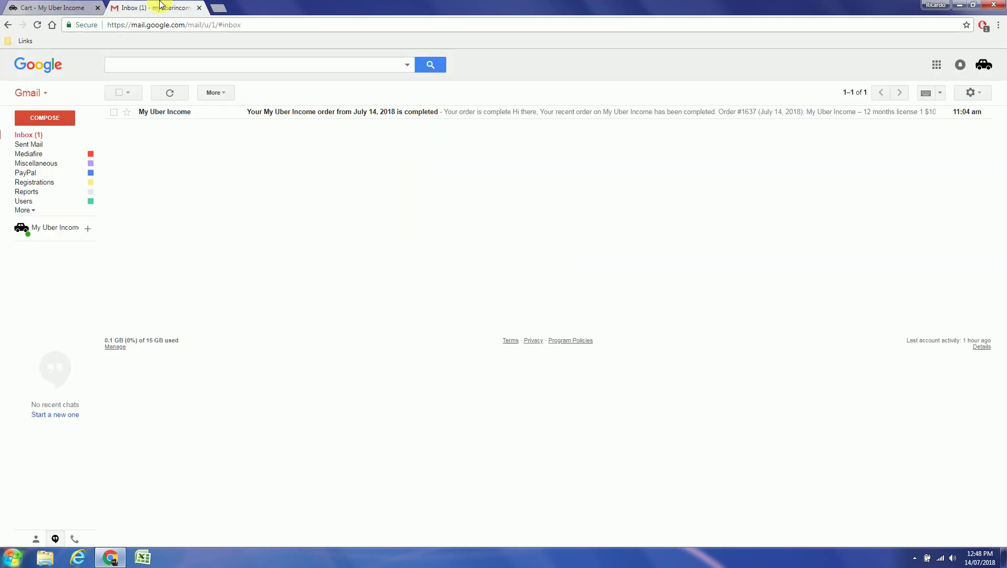
pyautogui.click(332, 112)
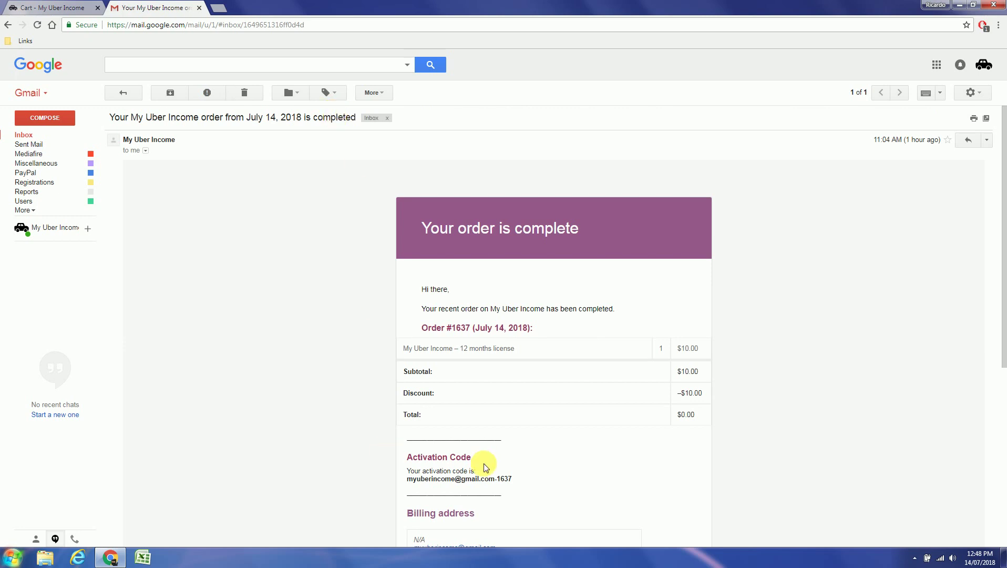
pyautogui.moveTo(513, 479); pyautogui.dragTo(406, 478)
pyautogui.rightClick(432, 479)
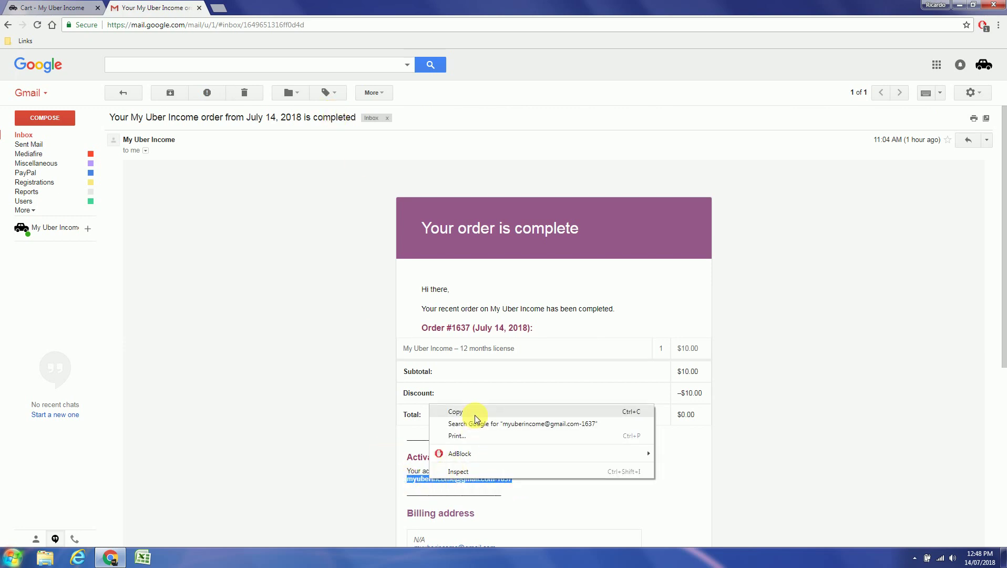
pyautogui.click(471, 414)
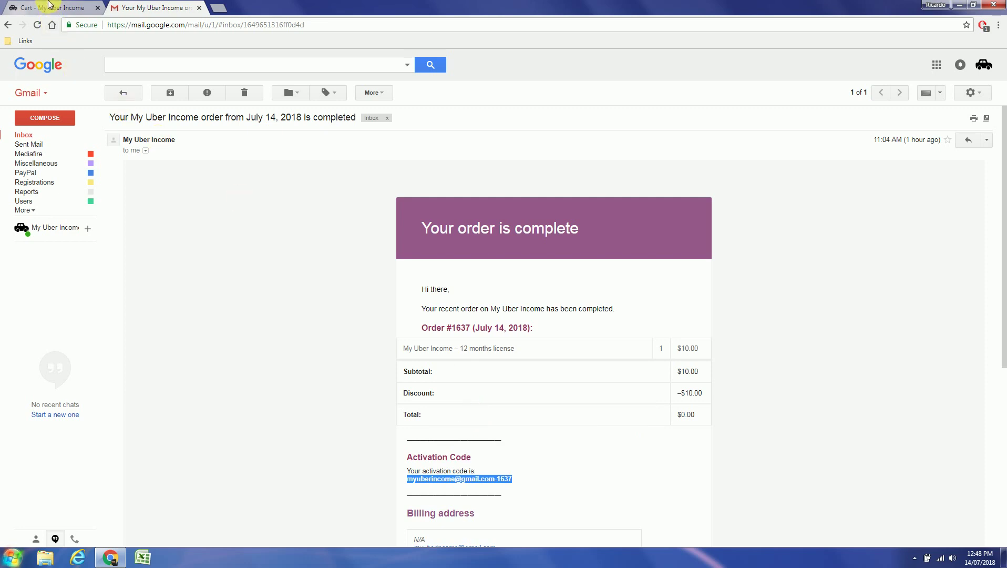
pyautogui.click(52, 7)
# Step: Download the full version of My Uber Income from THE APP page and run its installer
pyautogui.click(645, 67)
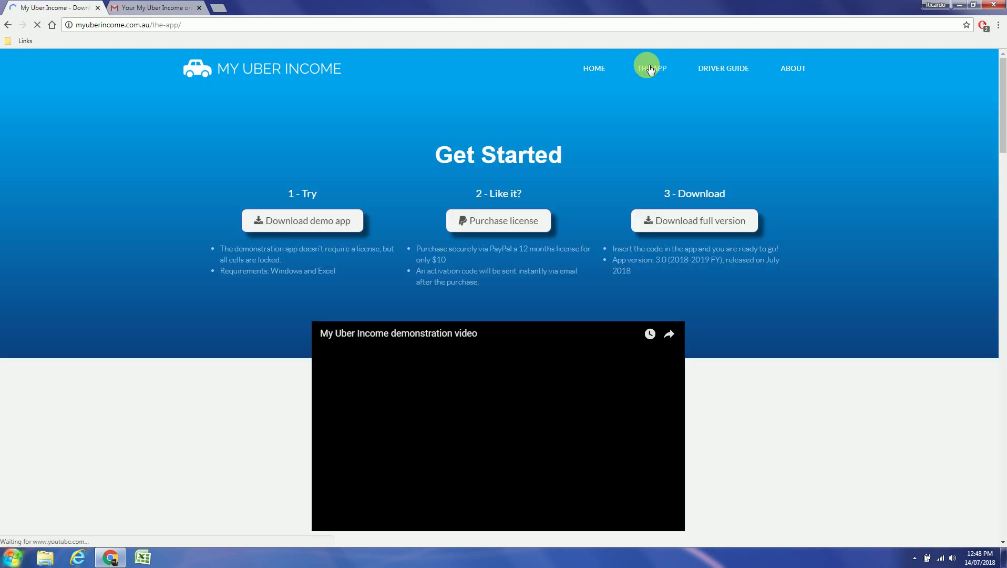
pyautogui.click(694, 230)
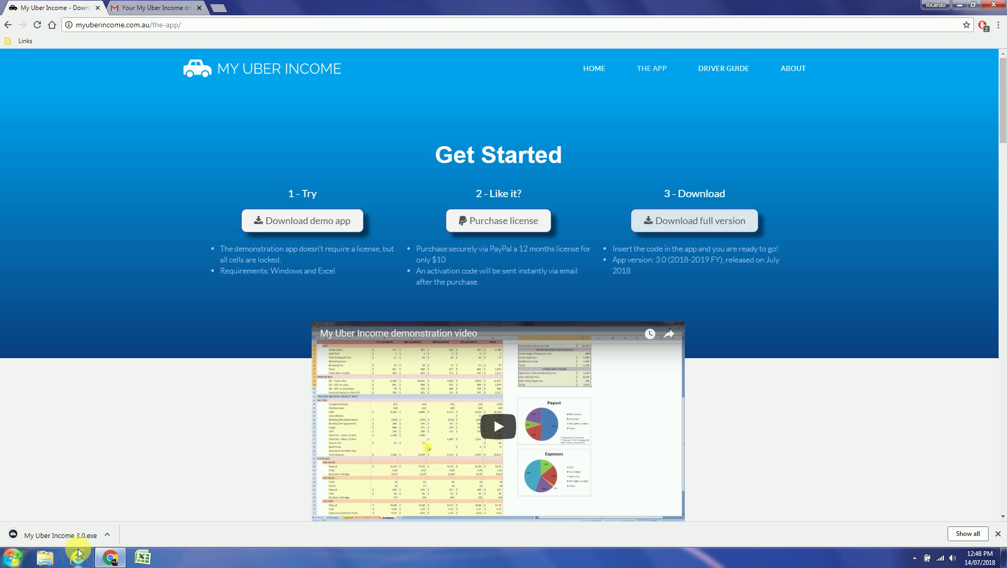
pyautogui.click(74, 532)
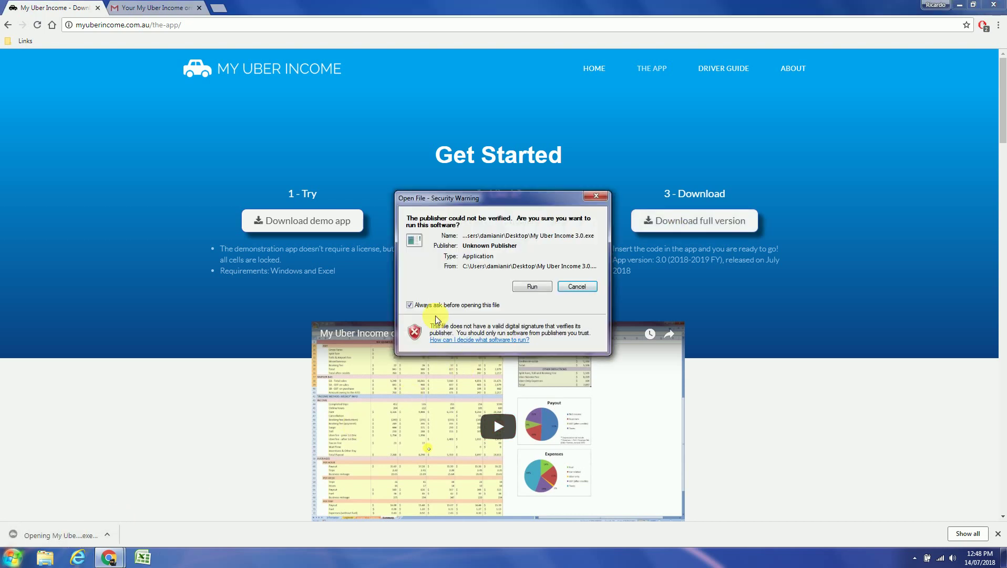
pyautogui.click(410, 304)
pyautogui.click(531, 288)
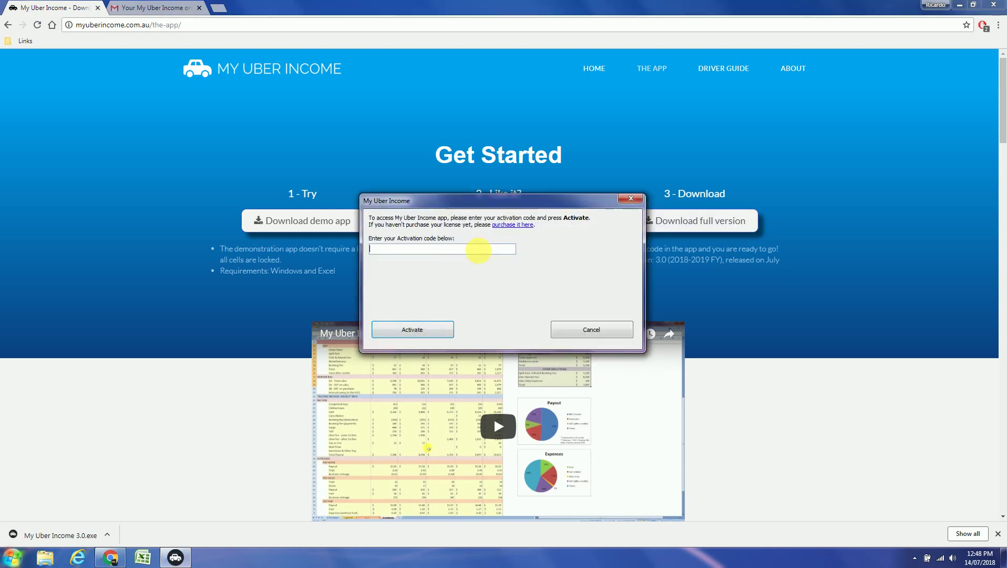
# Step: Paste the copied activation code into the code field and activate the app
pyautogui.rightClick(479, 251)
pyautogui.click(509, 297)
pyautogui.click(415, 329)
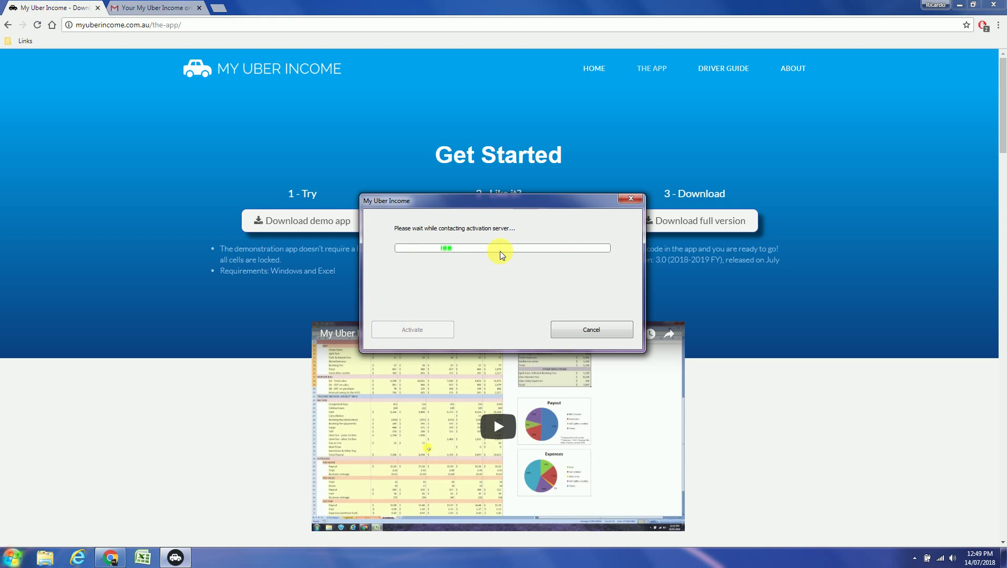
pyautogui.click(559, 287)
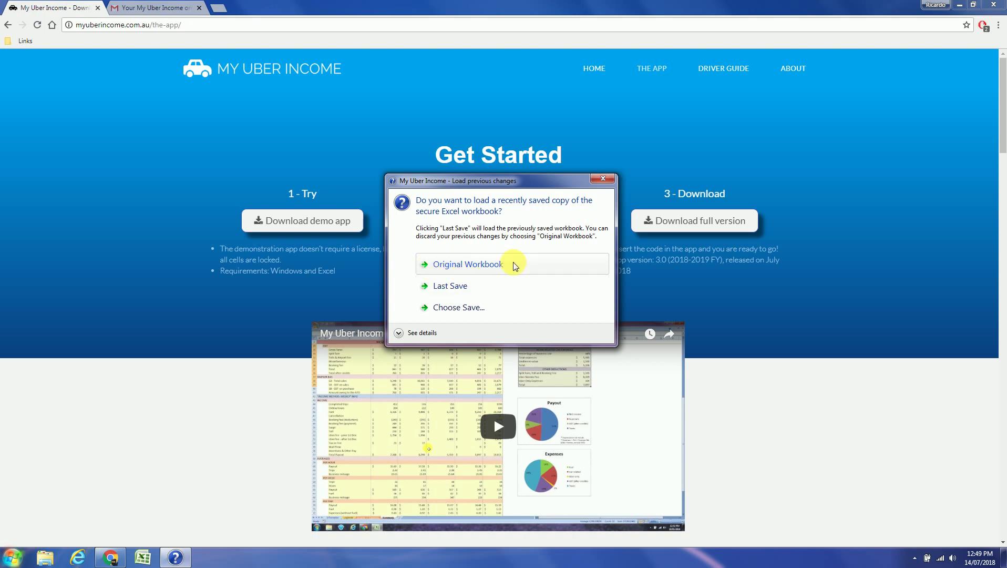
# Step: Load the saved demonstration workbook from the Desktop via Choose Save...
pyautogui.click(465, 310)
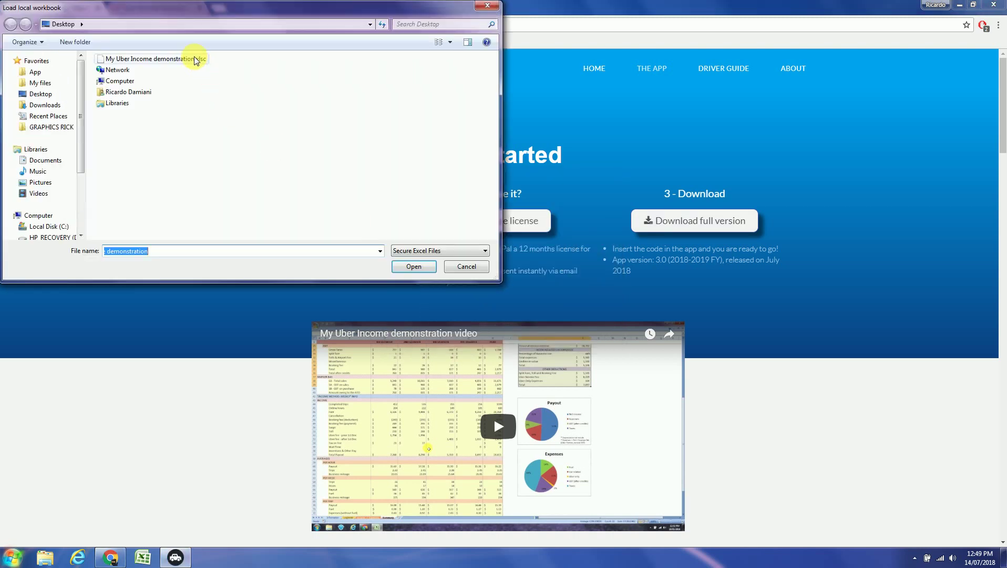
pyautogui.click(196, 60)
pyautogui.click(413, 265)
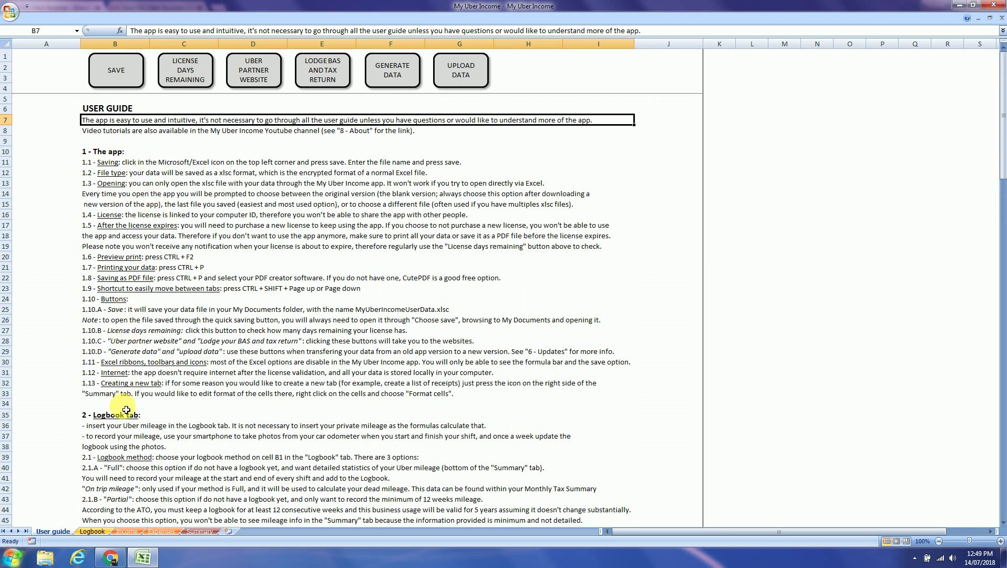
# Step: Scroll the User guide sheet down to section 11, the 2018-2019 tax rates table
pyautogui.scroll(-5, 153, 369)
pyautogui.scroll(-3, 153, 368)
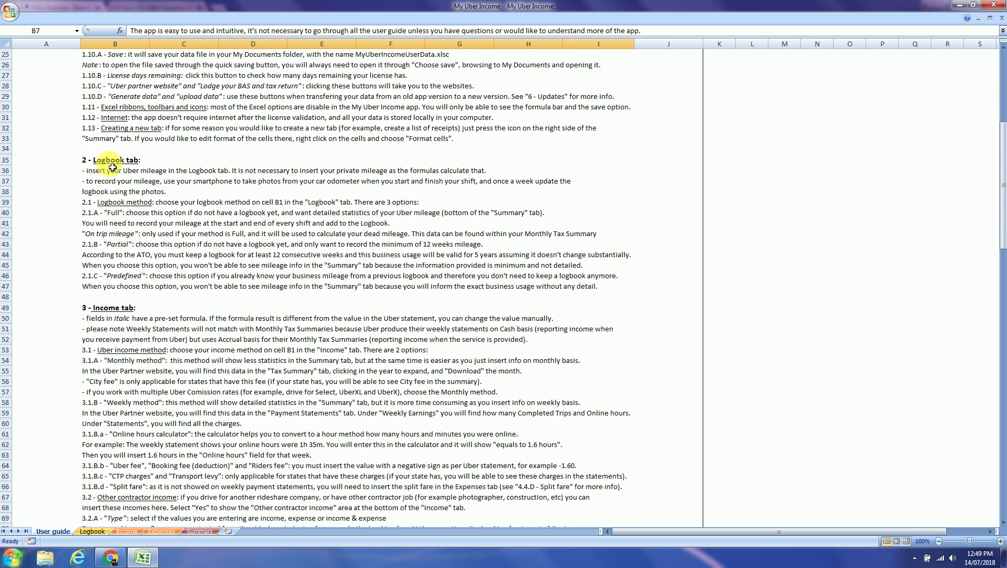
pyautogui.scroll(-3, 150, 320)
pyautogui.scroll(-16, 149, 320)
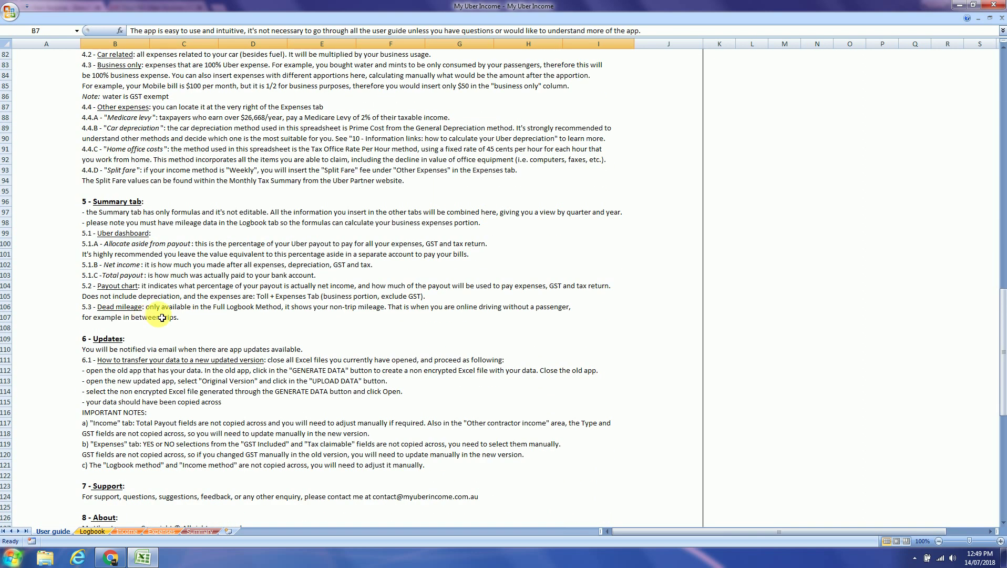
pyautogui.scroll(-7, 164, 319)
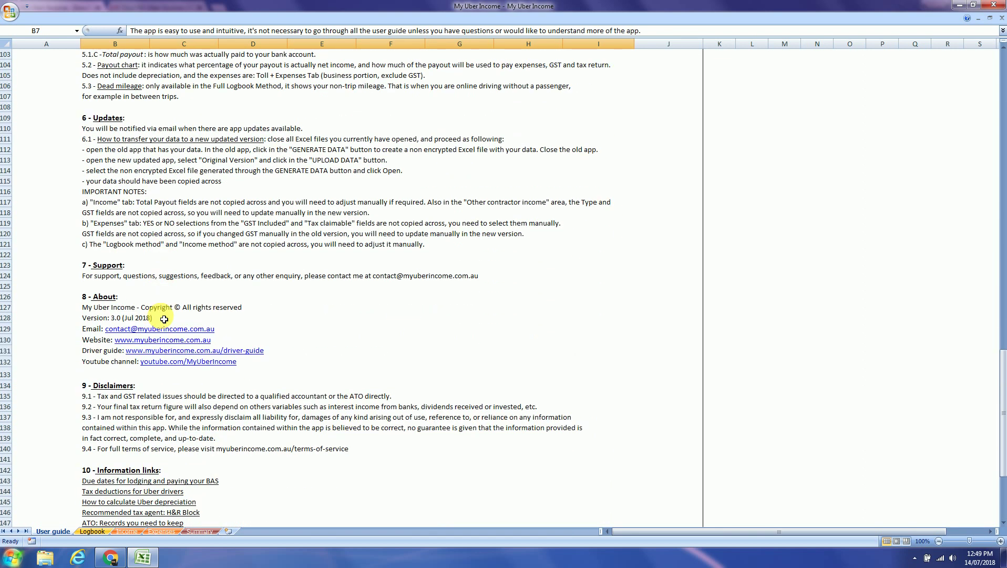
pyautogui.scroll(-1, 164, 319)
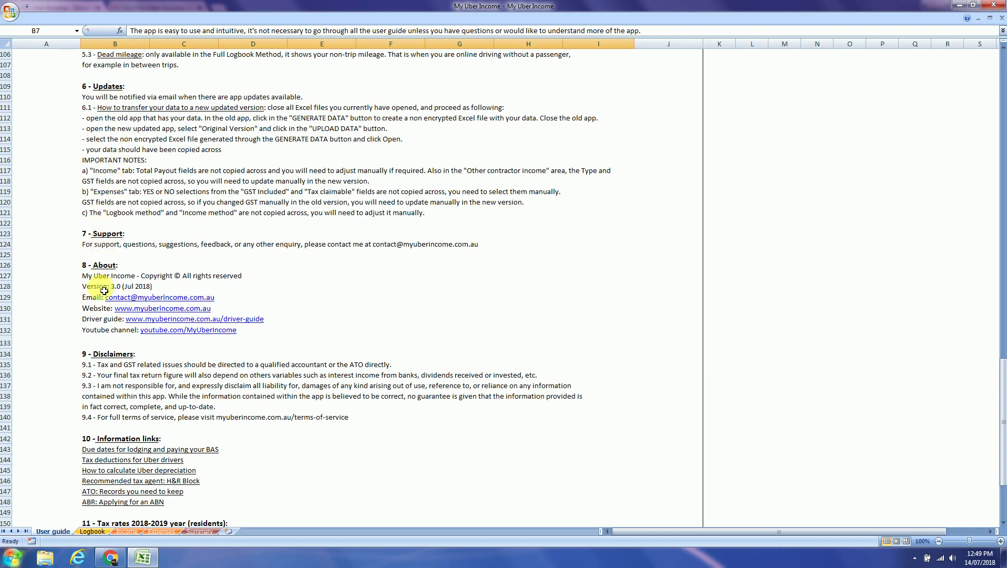
pyautogui.scroll(-3, 131, 420)
pyautogui.scroll(-1, 131, 420)
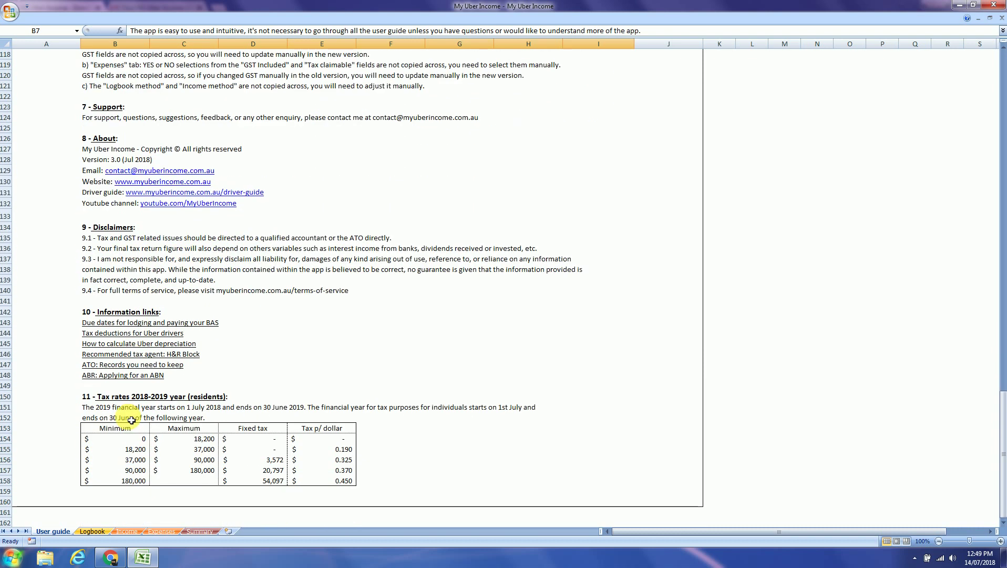
# Step: On the Logbook sheet, switch the B1 log method from FULL to PARTIAL
pyautogui.click(92, 533)
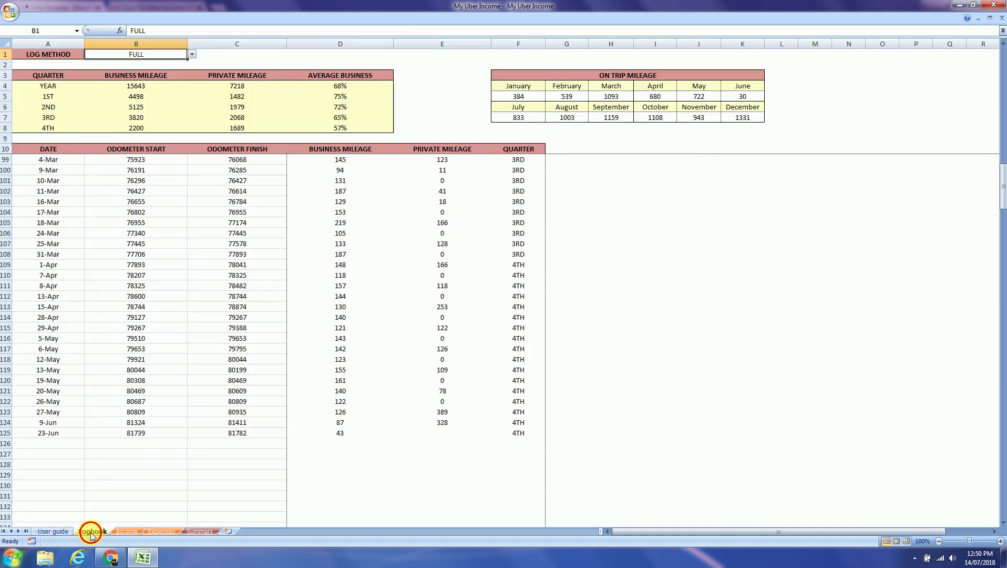
pyautogui.click(192, 54)
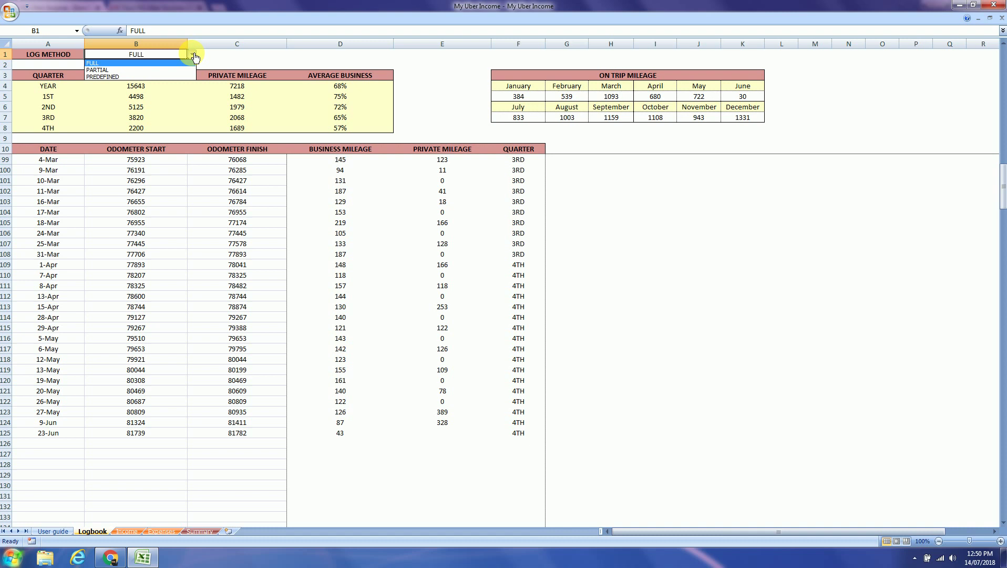
pyautogui.click(194, 55)
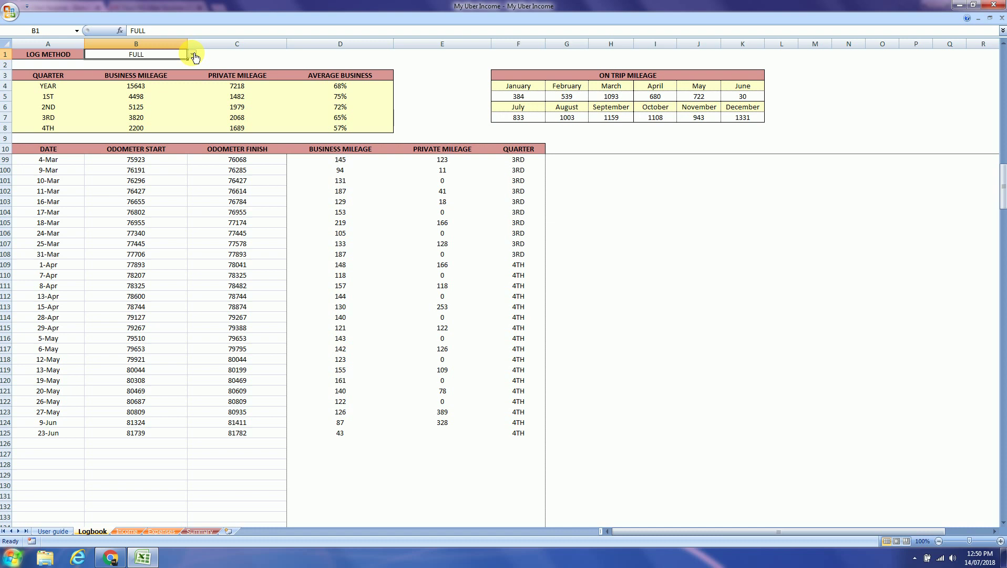
pyautogui.click(194, 55)
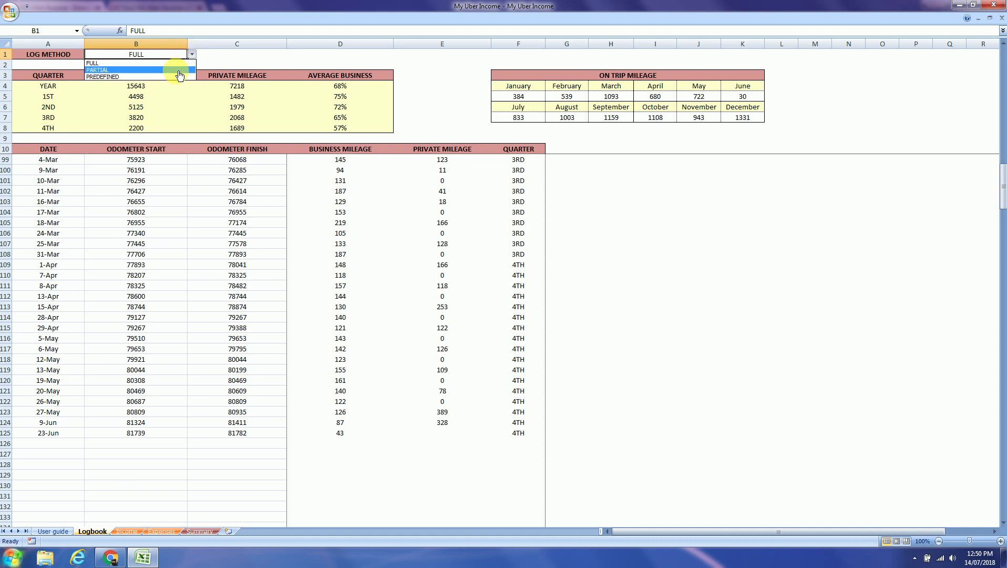
pyautogui.click(180, 67)
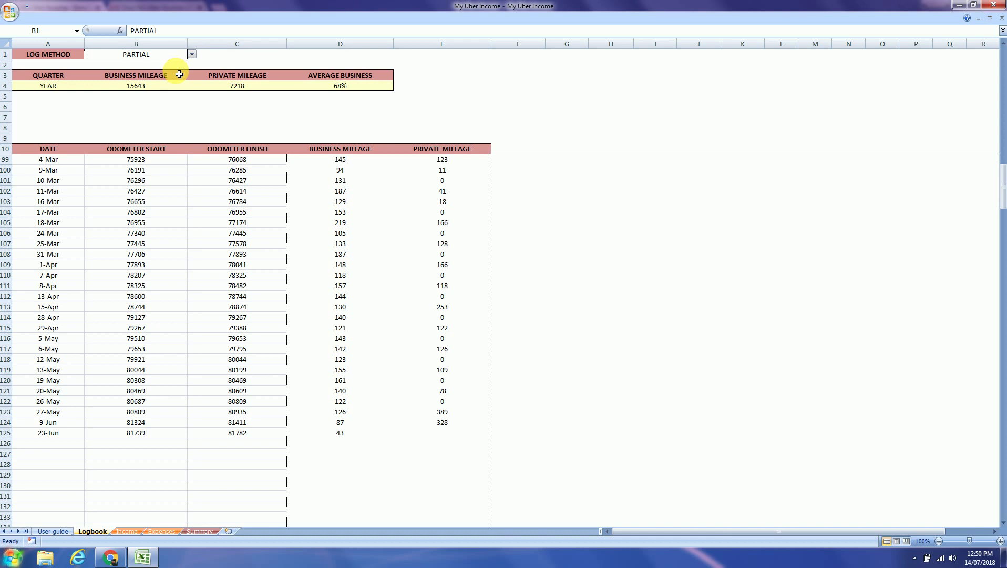
# Step: Try the PREDEFINED log method, then set the logbook back to FULL
pyautogui.click(192, 55)
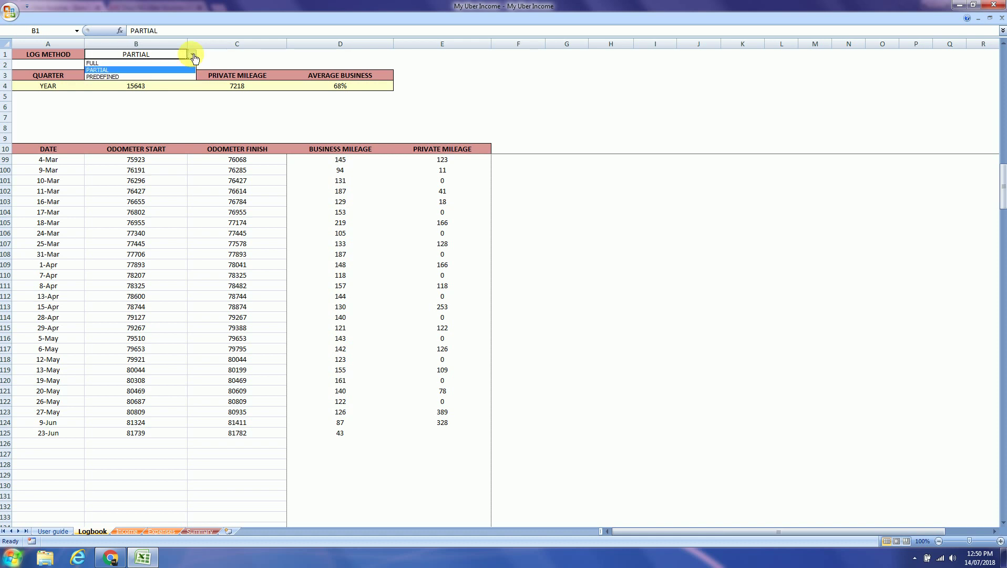
pyautogui.click(184, 77)
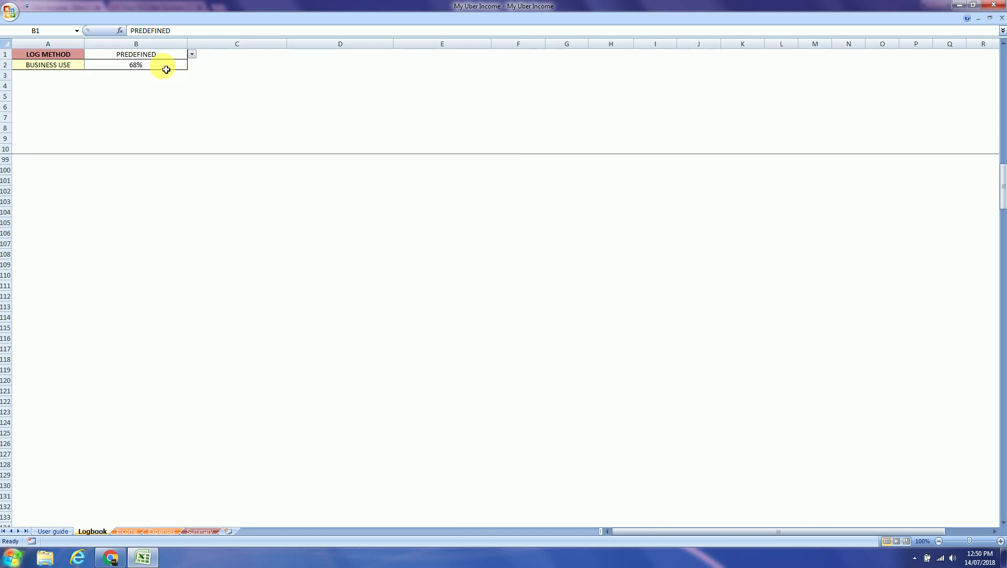
pyautogui.click(165, 68)
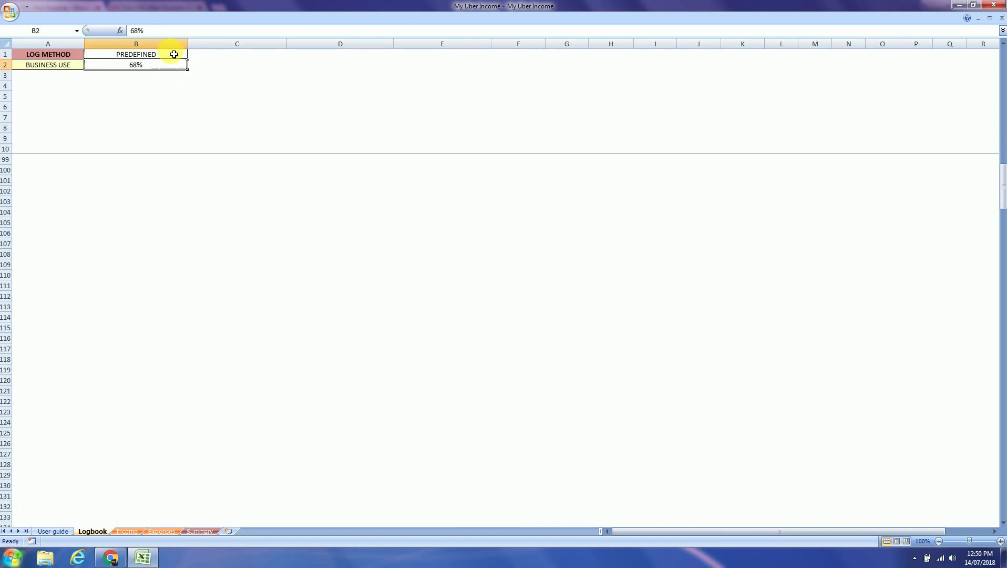
pyautogui.click(168, 52)
pyautogui.click(192, 55)
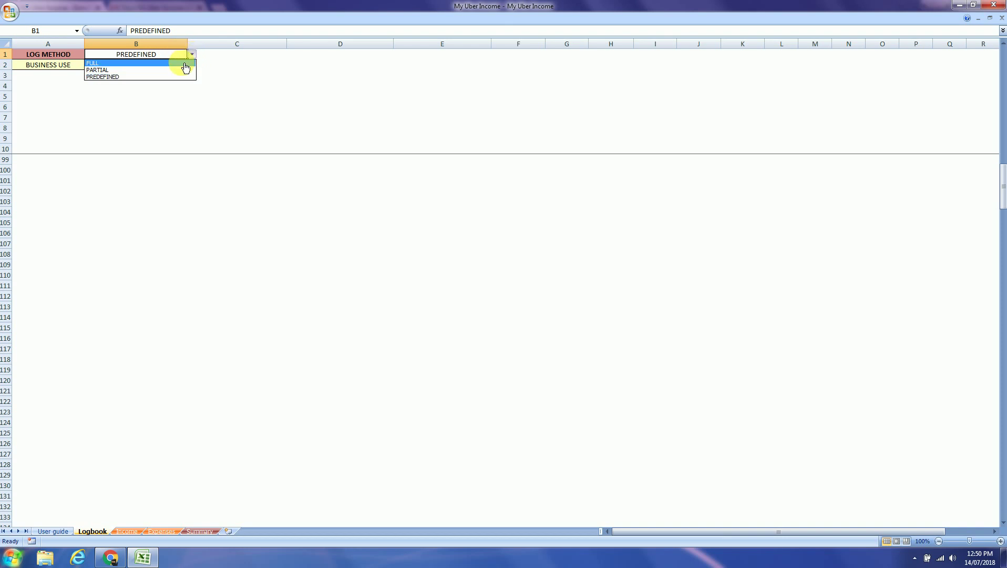
pyautogui.click(184, 63)
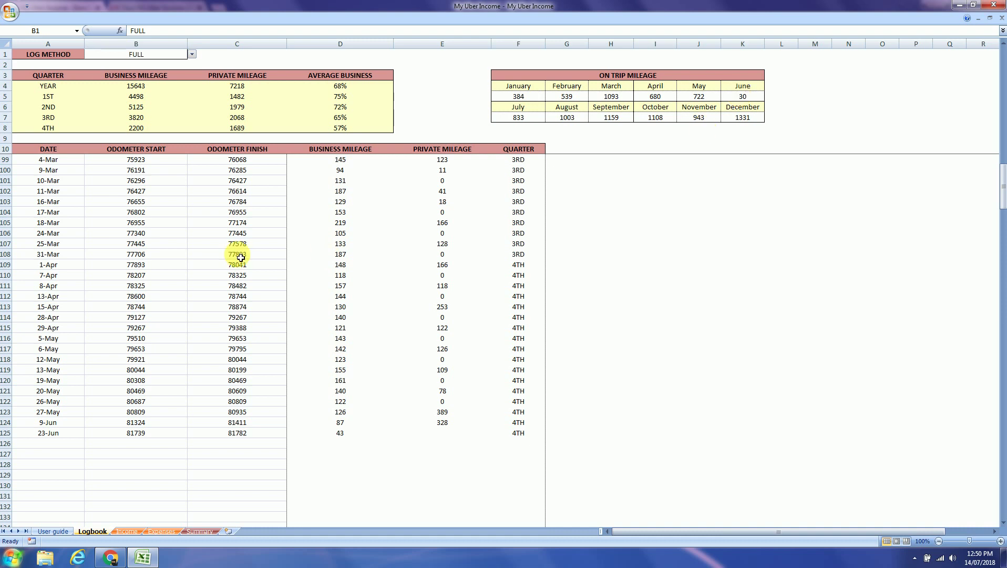
# Step: Check the Income sheet, keeping income method MONTHLY and contractor income YES, then return to User guide
pyautogui.click(127, 531)
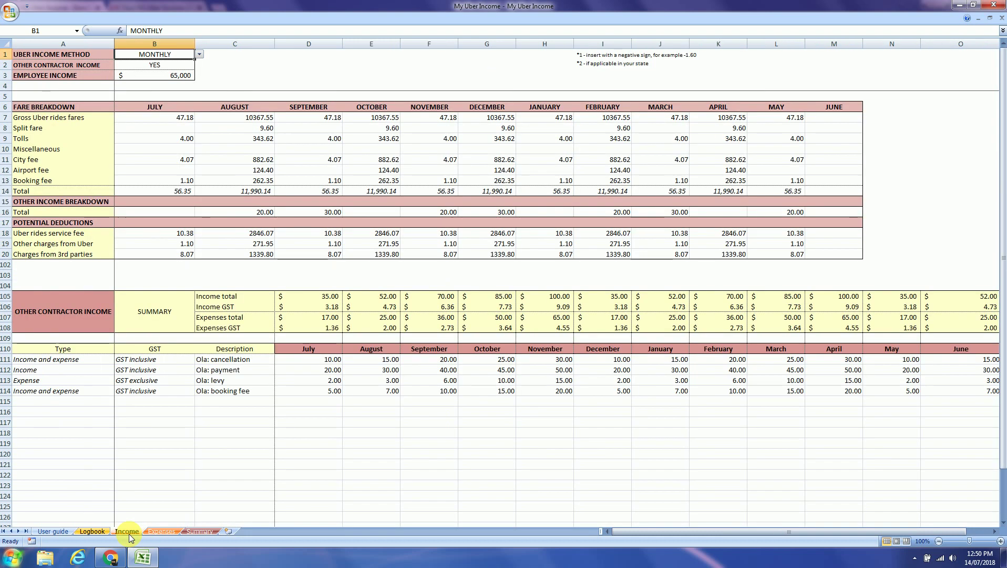
pyautogui.click(201, 54)
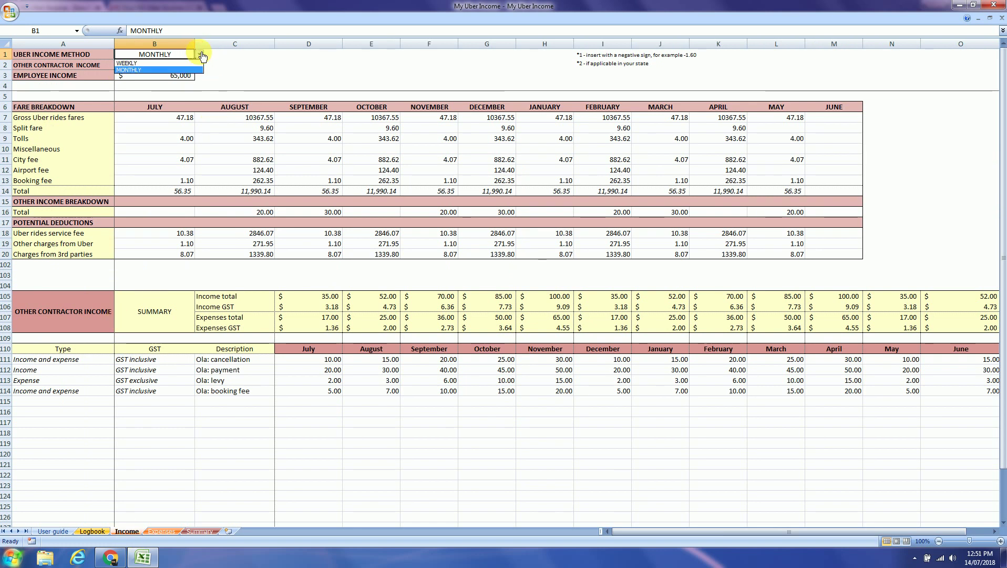
pyautogui.click(201, 55)
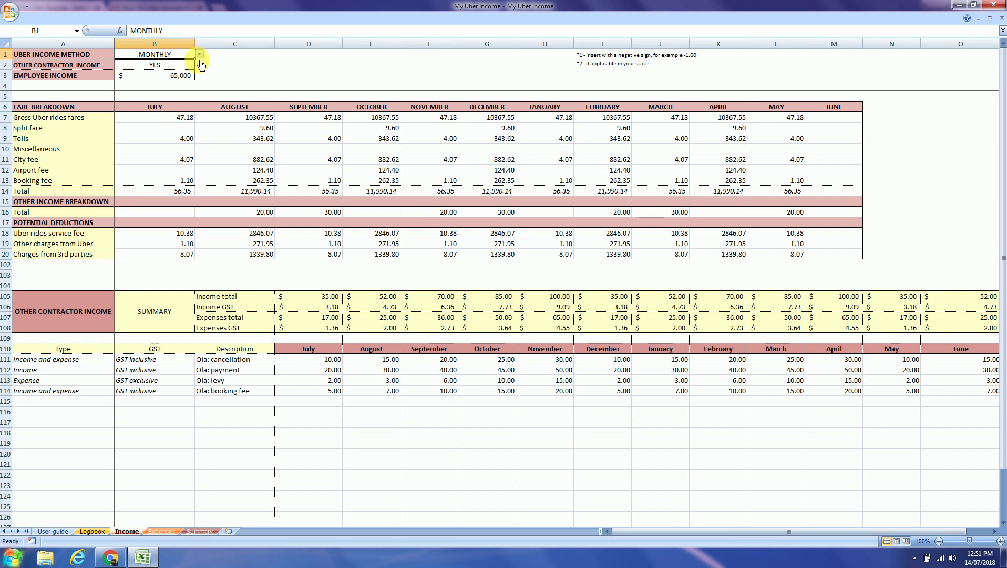
pyautogui.click(192, 68)
pyautogui.click(199, 66)
pyautogui.click(196, 75)
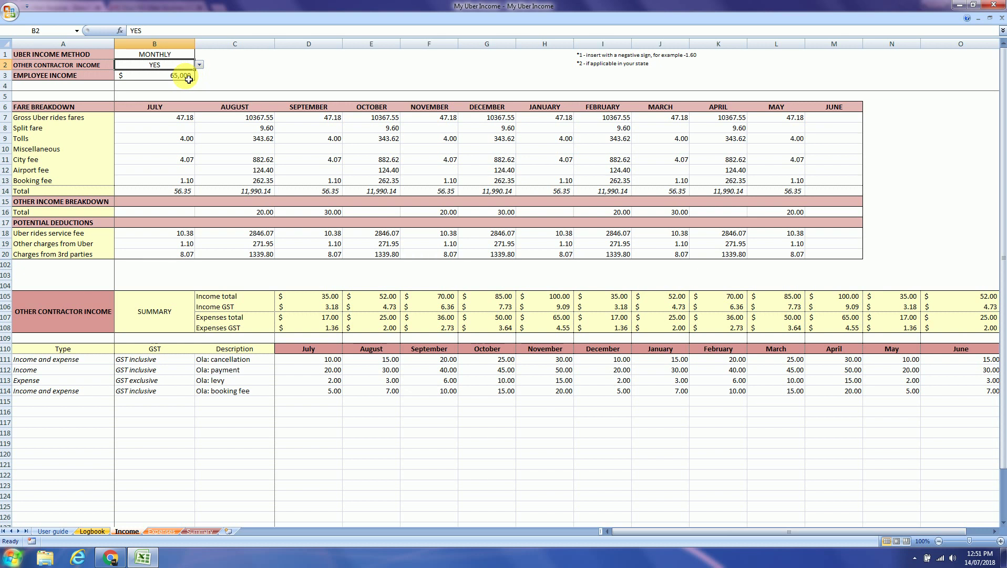
pyautogui.click(188, 78)
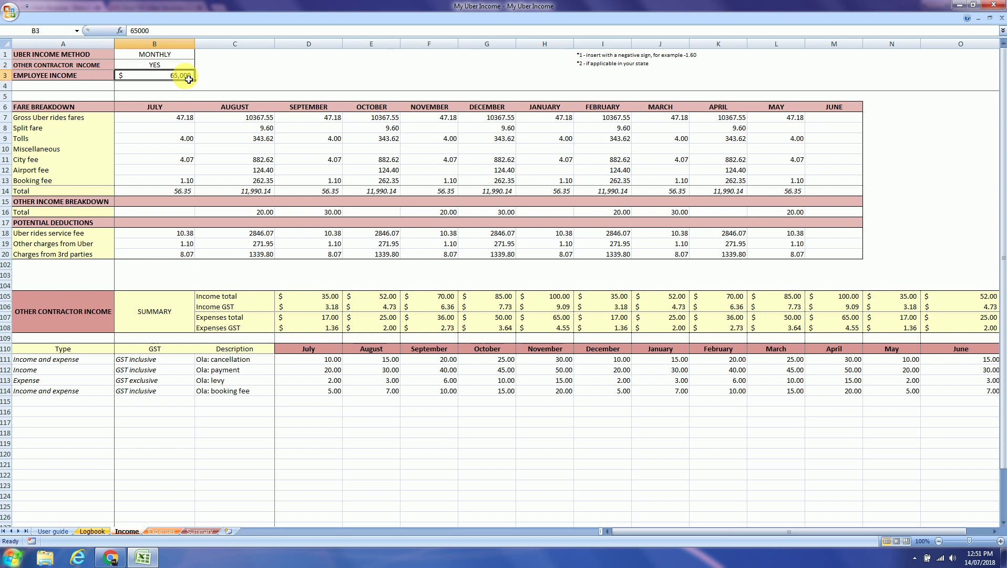
pyautogui.click(164, 56)
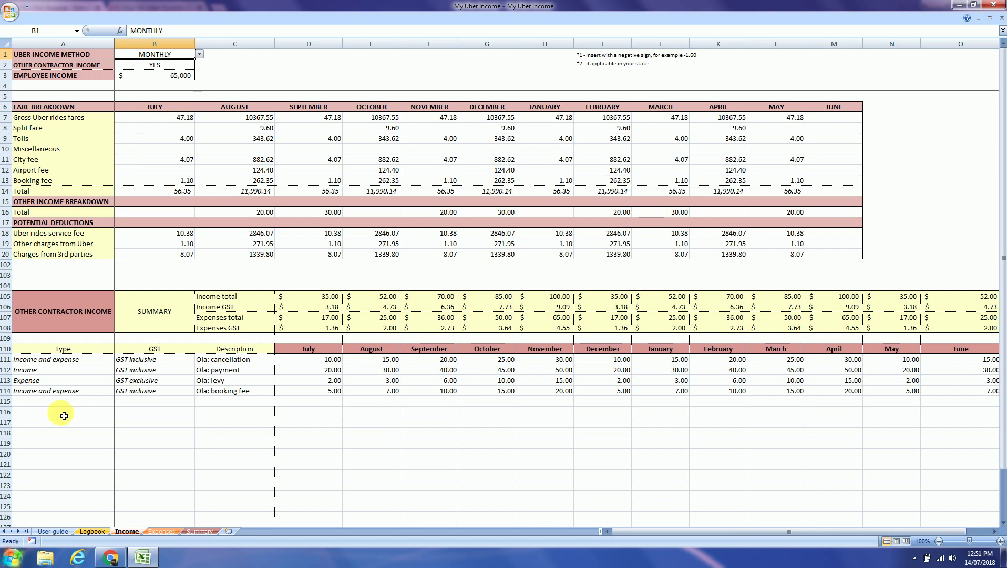
pyautogui.click(62, 532)
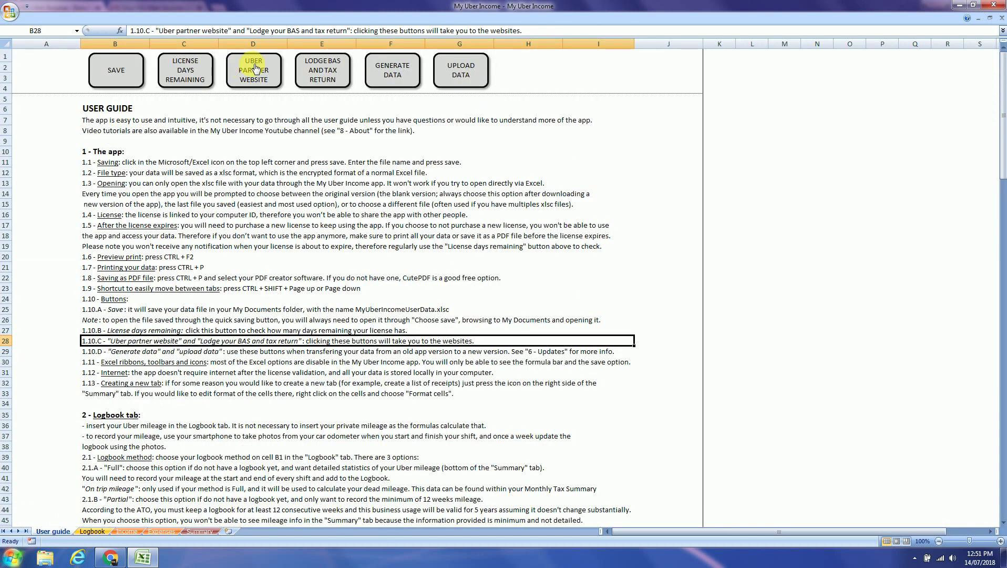
# Step: Open the June 2018 monthly tax summary on the Uber partner website, then return to the Income sheet
pyautogui.click(252, 66)
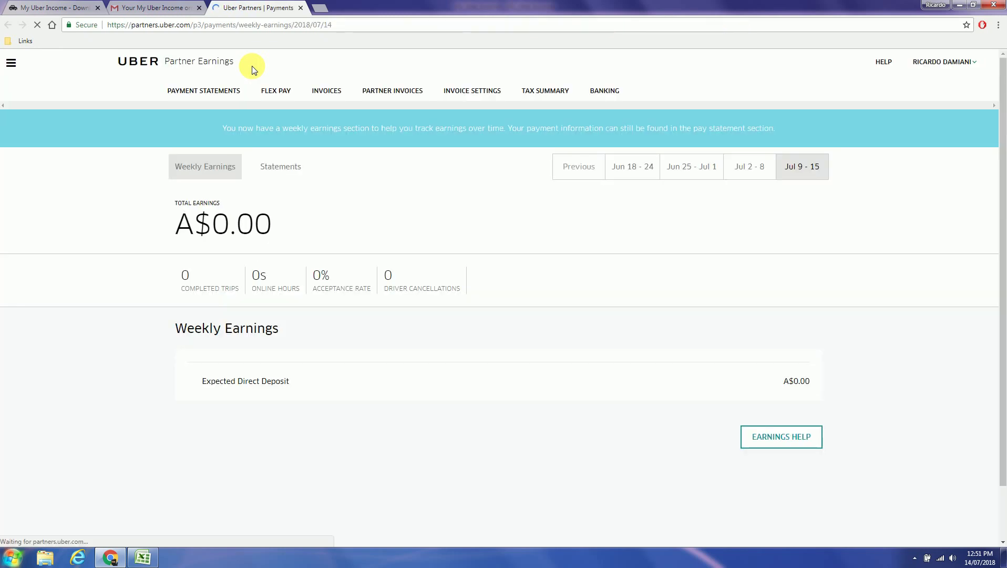
pyautogui.click(557, 92)
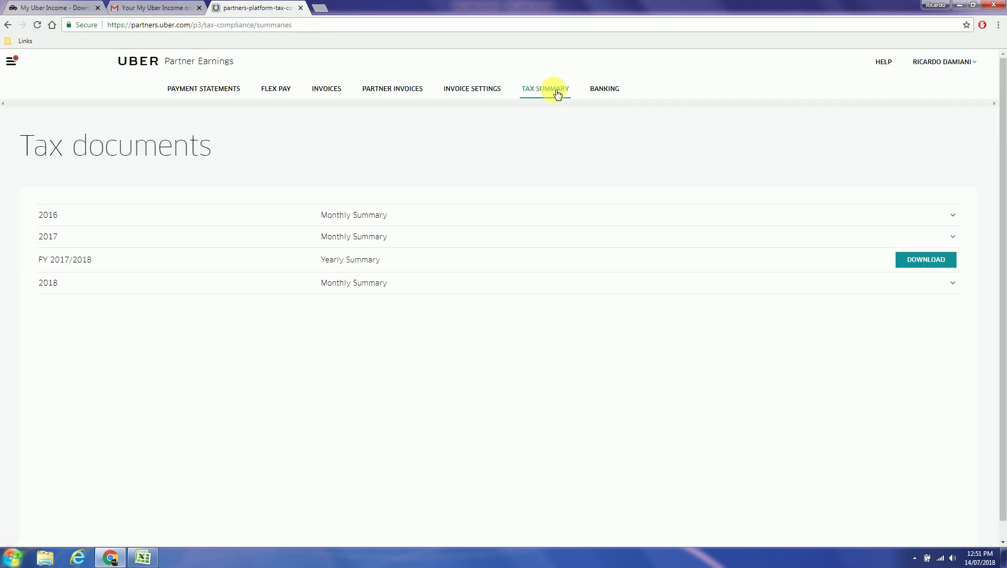
pyautogui.click(953, 284)
pyautogui.click(926, 393)
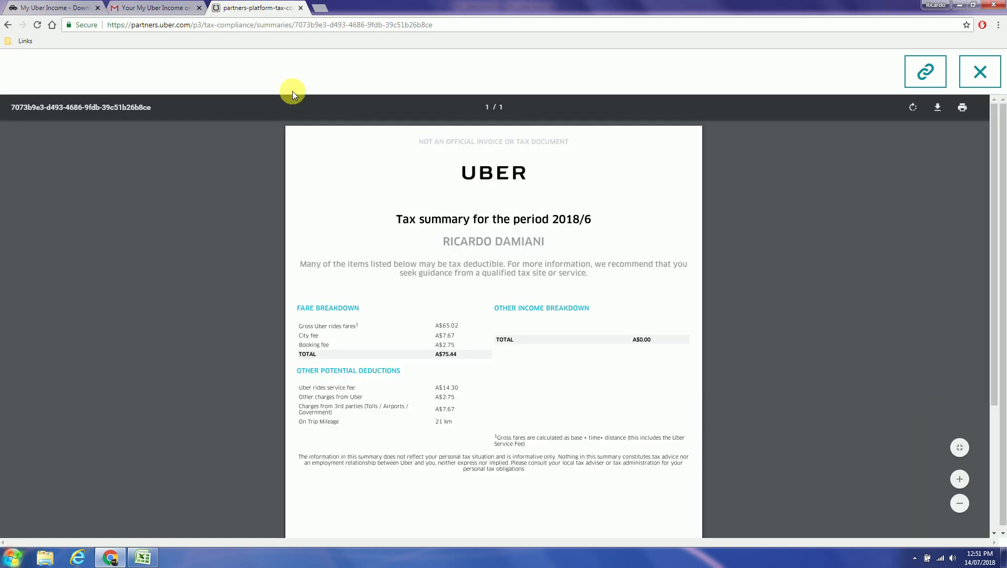
pyautogui.hotkey('alt', 'Tab')
pyautogui.click(131, 533)
# Step: Enter June gross Uber fares of 65.02 from the tax summary
pyautogui.click(827, 120)
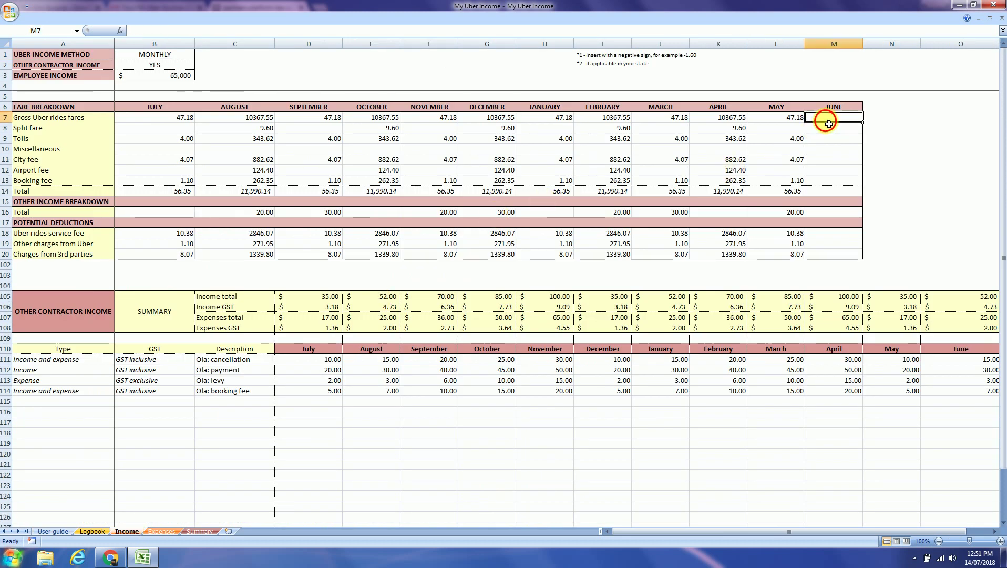
pyautogui.hotkey('alt', 'Tab')
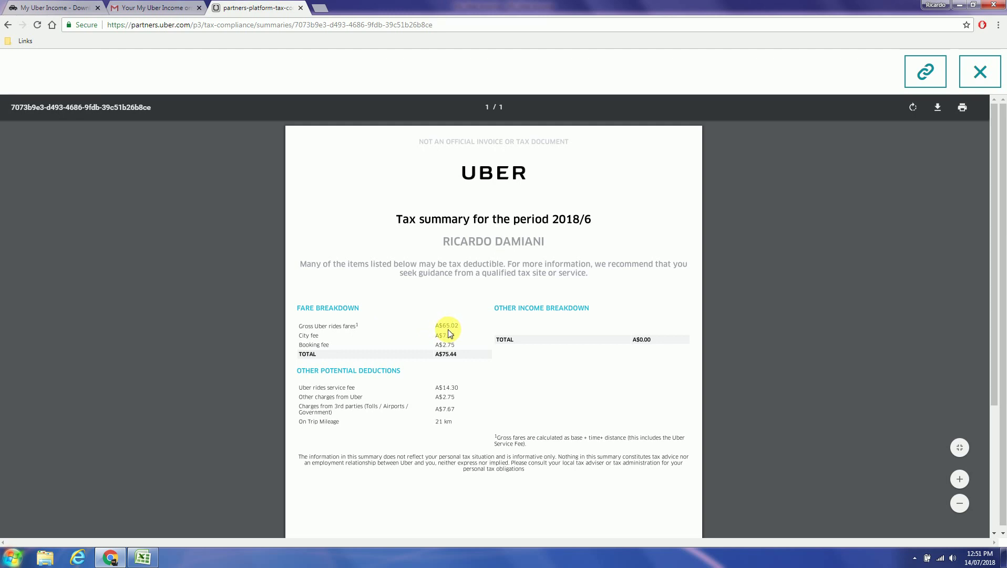
pyautogui.hotkey('alt', 'Tab')
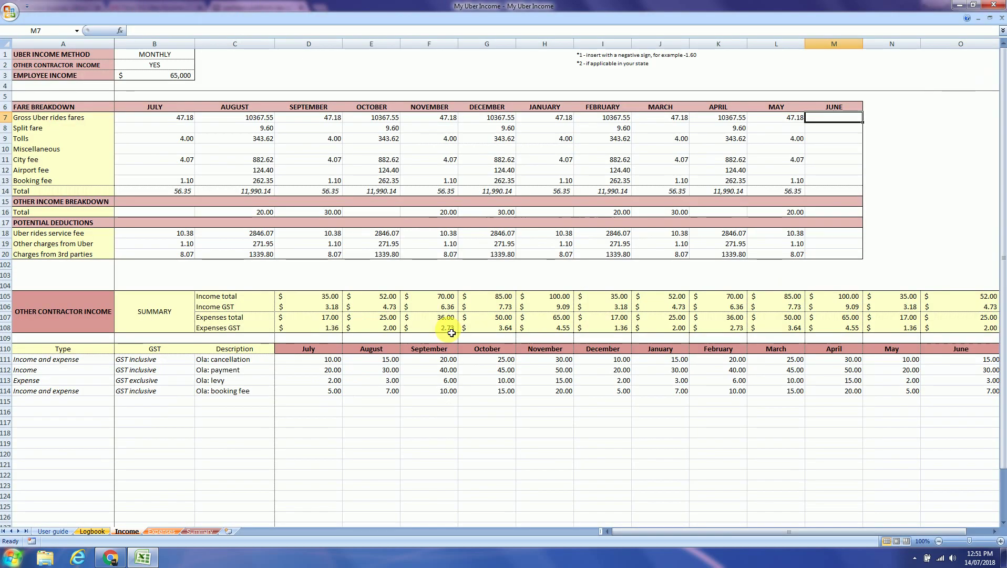
pyautogui.write('65.02')
pyautogui.press('Return')
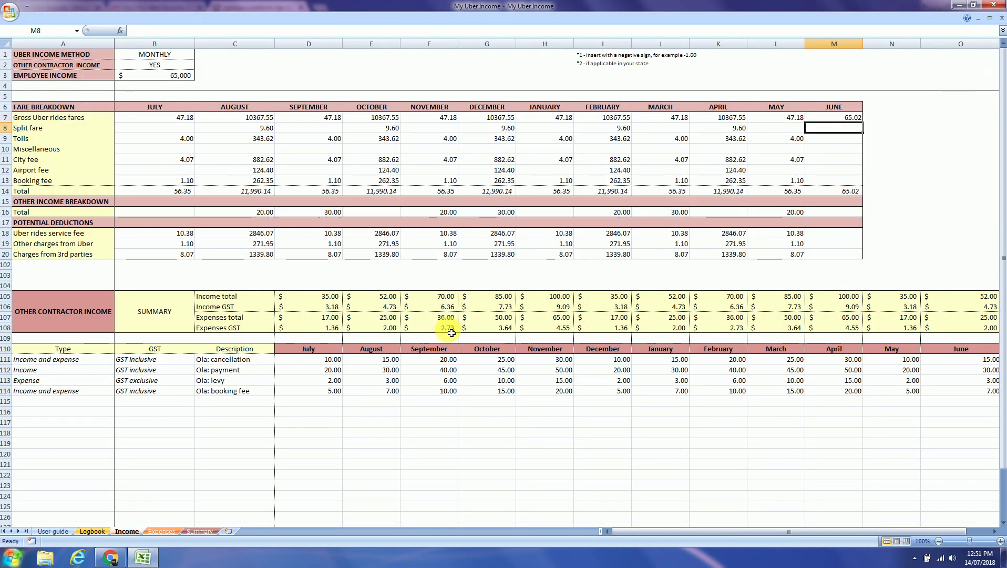
# Step: Enter June city fee 7.67 and booking fee 2.75
pyautogui.hotkey('alt', 'Tab')
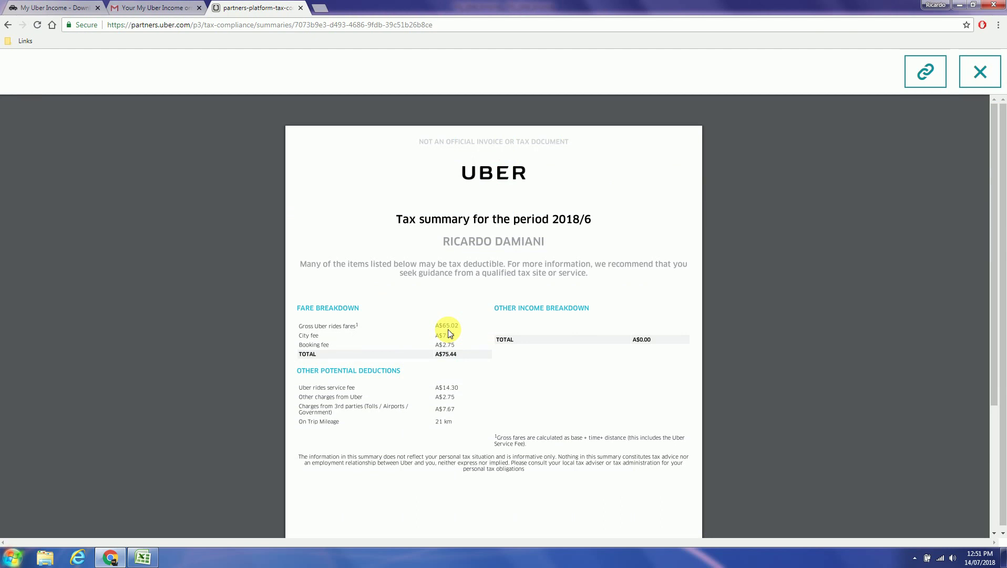
pyautogui.hotkey('alt', 'Tab')
pyautogui.press('Return')
pyautogui.press('Return')
pyautogui.press('Return')
pyautogui.write('7.67')
pyautogui.press('Return')
pyautogui.hotkey('alt', 'Tab')
pyautogui.hotkey('alt', 'Tab')
pyautogui.press('Return')
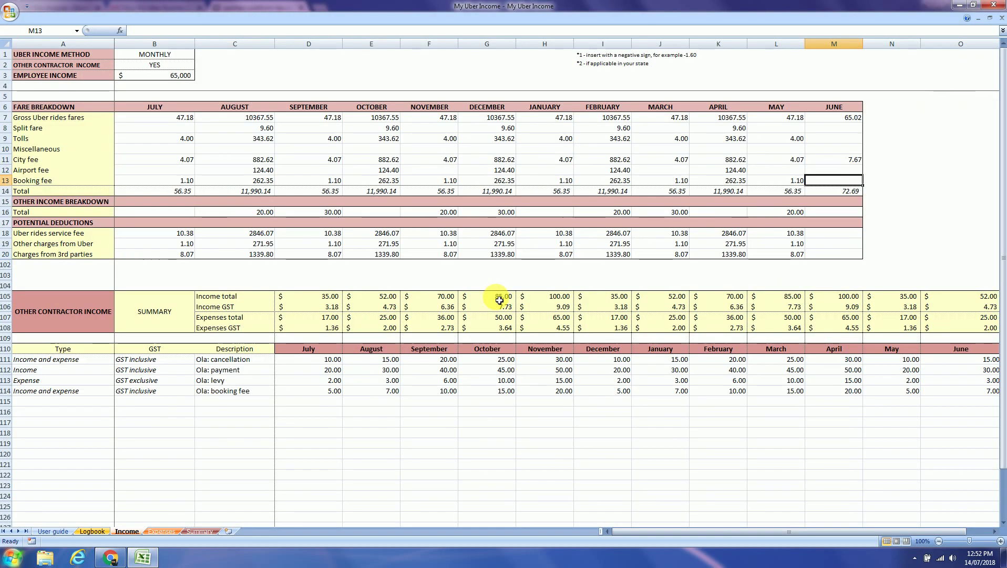
pyautogui.write('2.75')
pyautogui.press('Return')
pyautogui.hotkey('alt', 'Tab')
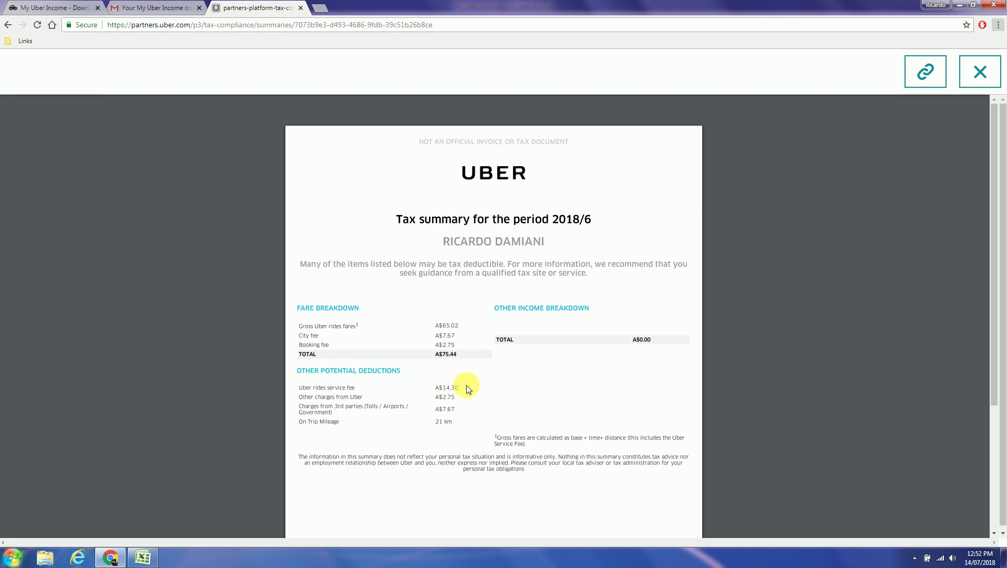
# Step: Enter June deductions: service fee 14.30, other Uber charges 2.75, third-party charges 7.67
pyautogui.hotkey('alt', 'Tab')
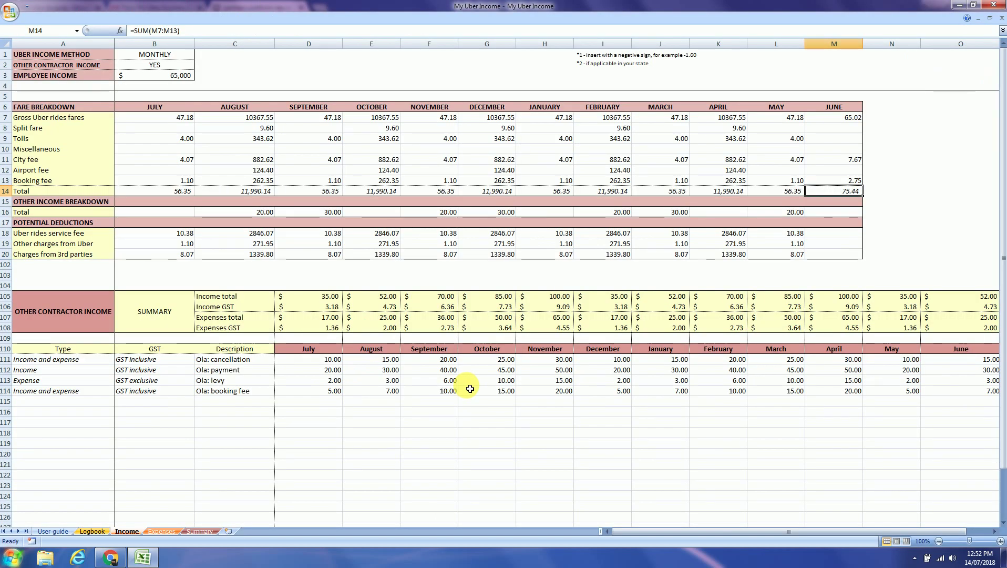
pyautogui.press('Down')
pyautogui.press('Down')
pyautogui.write('14.3')
pyautogui.press('Return')
pyautogui.hotkey('alt', 'Tab')
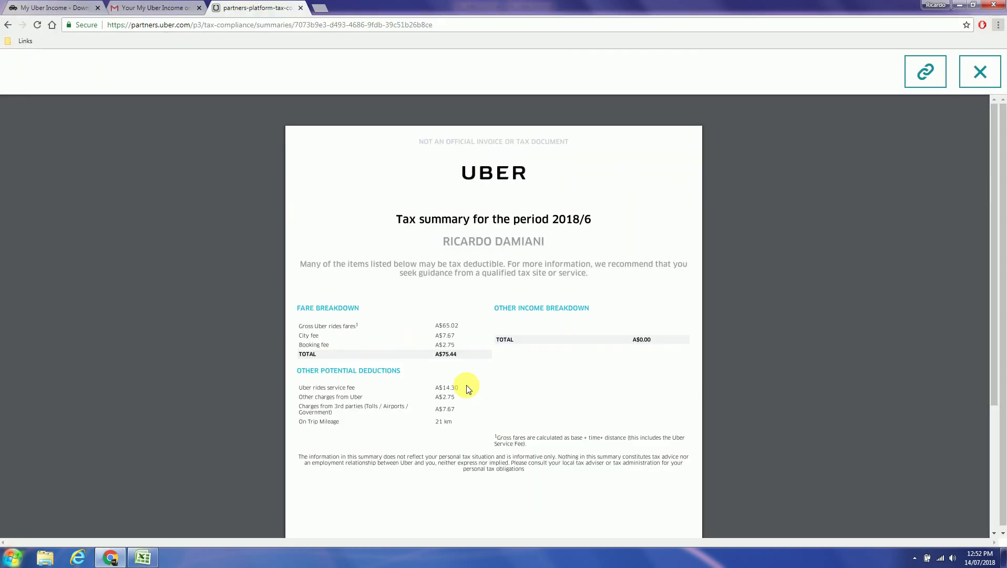
pyautogui.hotkey('alt', 'Tab')
pyautogui.write('2.75')
pyautogui.press('Return')
pyautogui.hotkey('alt', 'Tab')
pyautogui.hotkey('alt', 'Tab')
pyautogui.write('7.67')
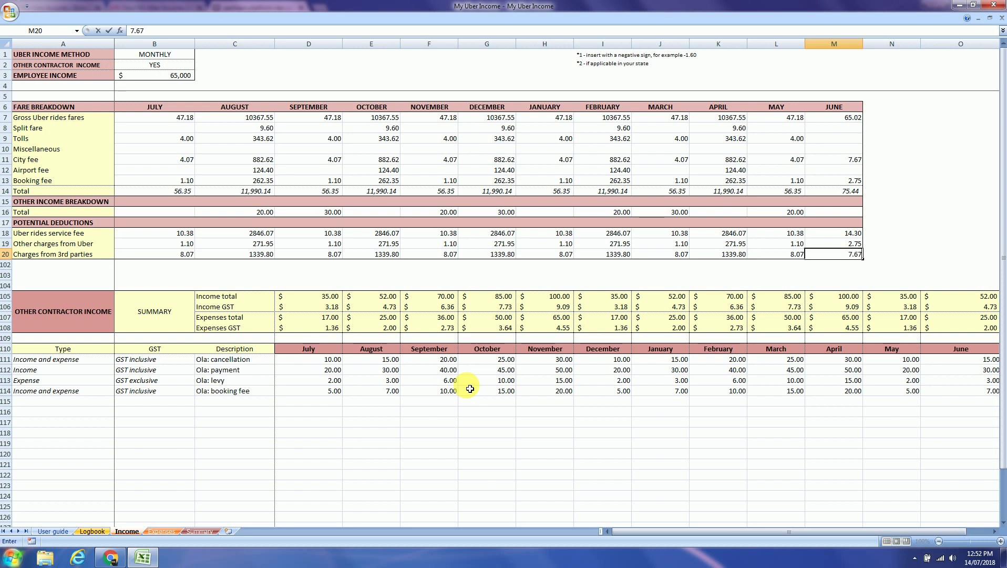
pyautogui.press('Return')
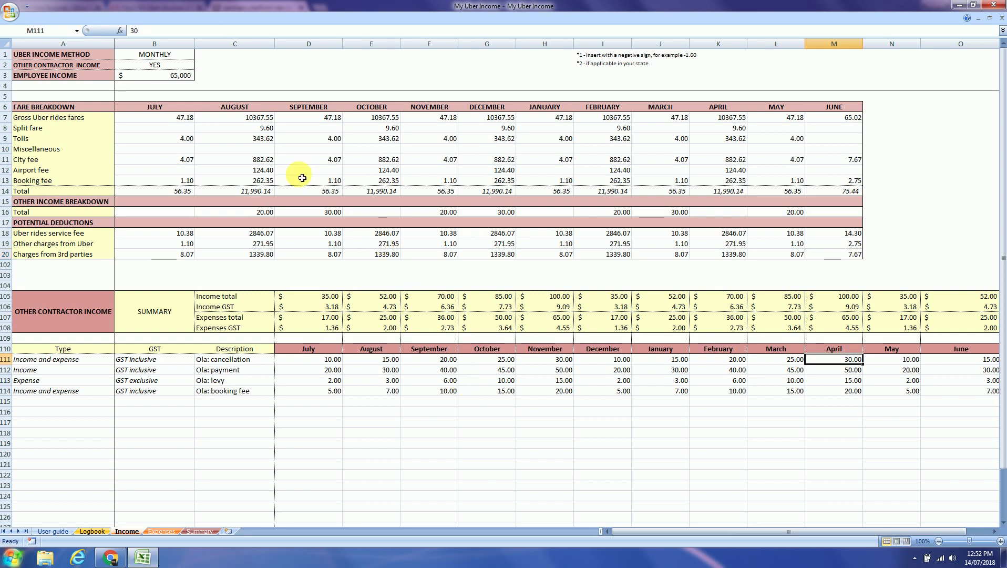
# Step: Switch the Income sheet's income method to WEEKLY
pyautogui.click(170, 58)
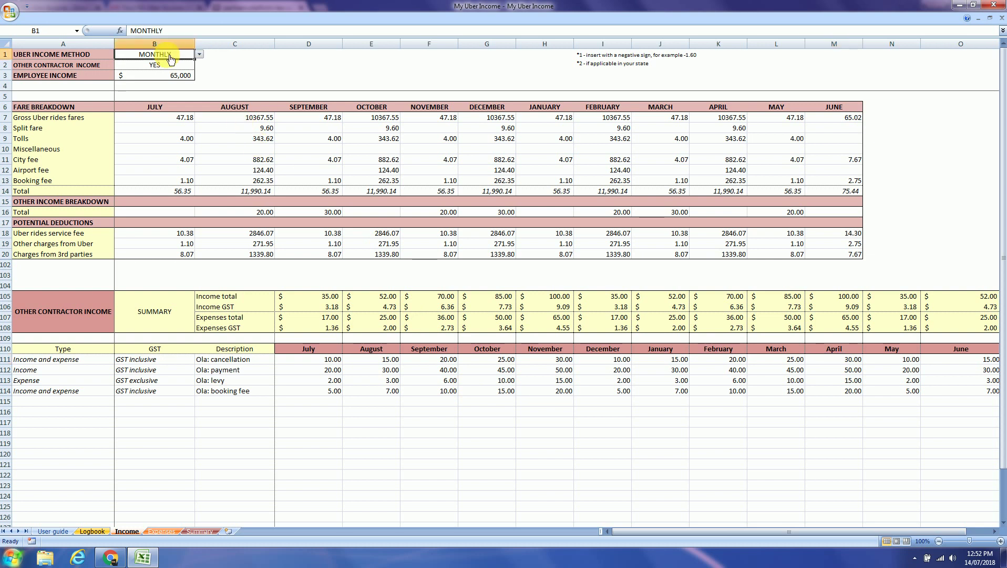
pyautogui.click(199, 55)
pyautogui.click(192, 63)
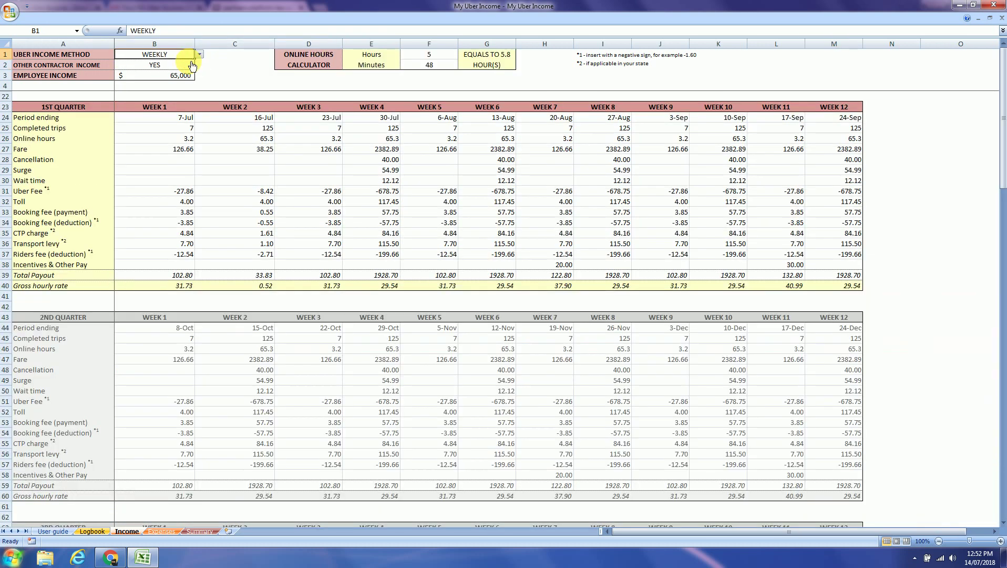
# Step: Show Uber's weekly earnings for Jun 25 - Jul 1, A$50.72 from 5 trips
pyautogui.hotkey('alt', 'Tab')
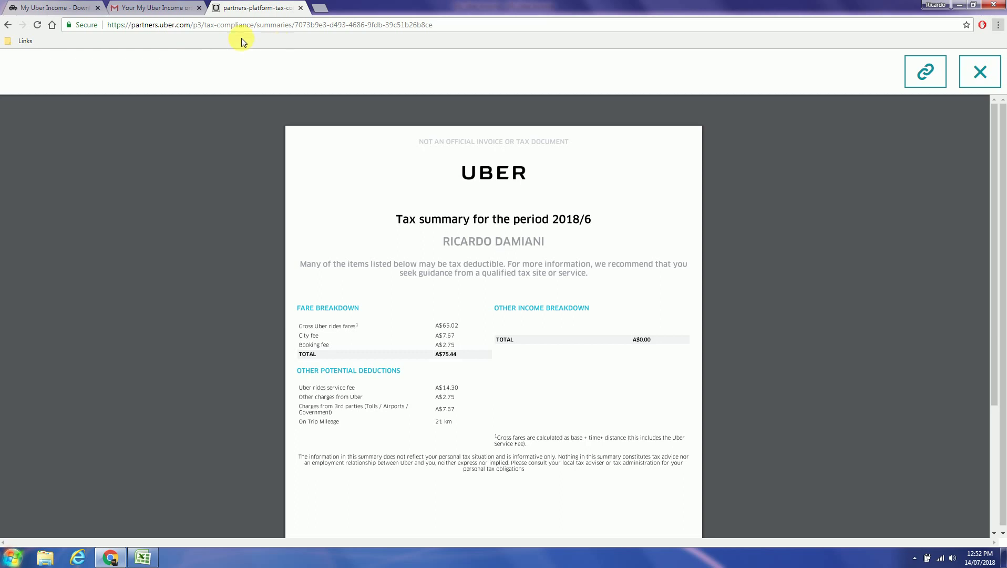
pyautogui.click(8, 25)
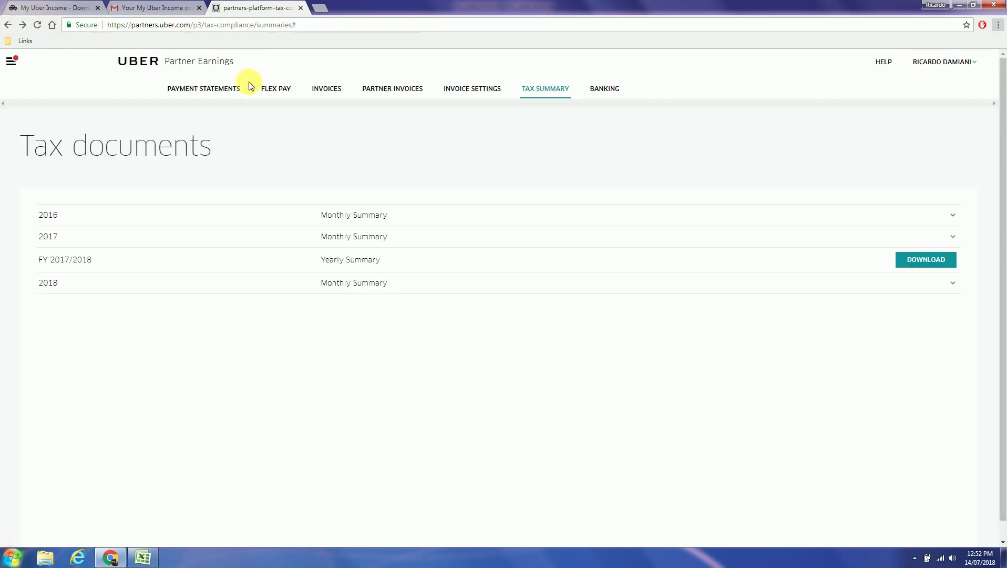
pyautogui.click(221, 90)
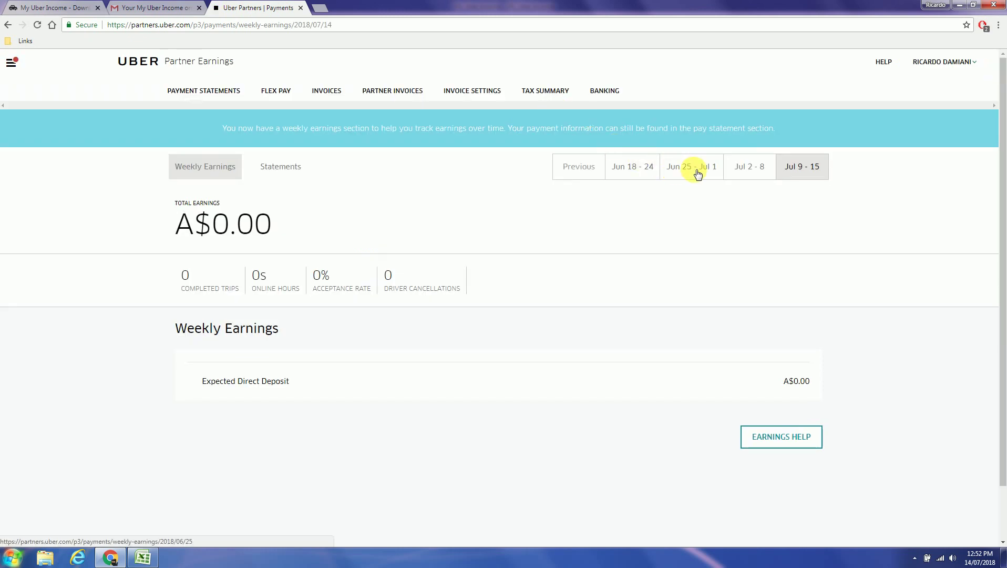
pyautogui.click(697, 174)
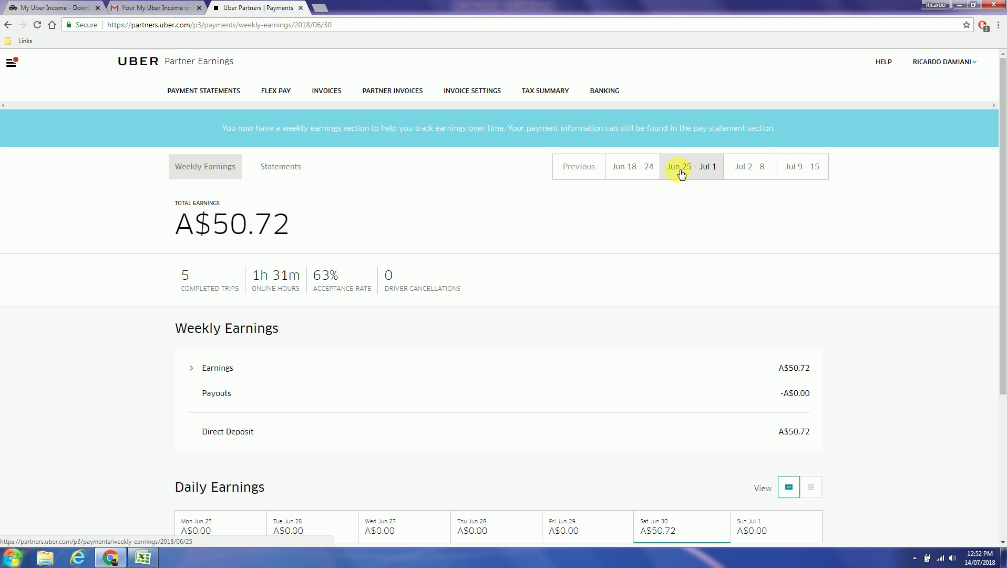
pyautogui.hotkey('alt', 'Tab')
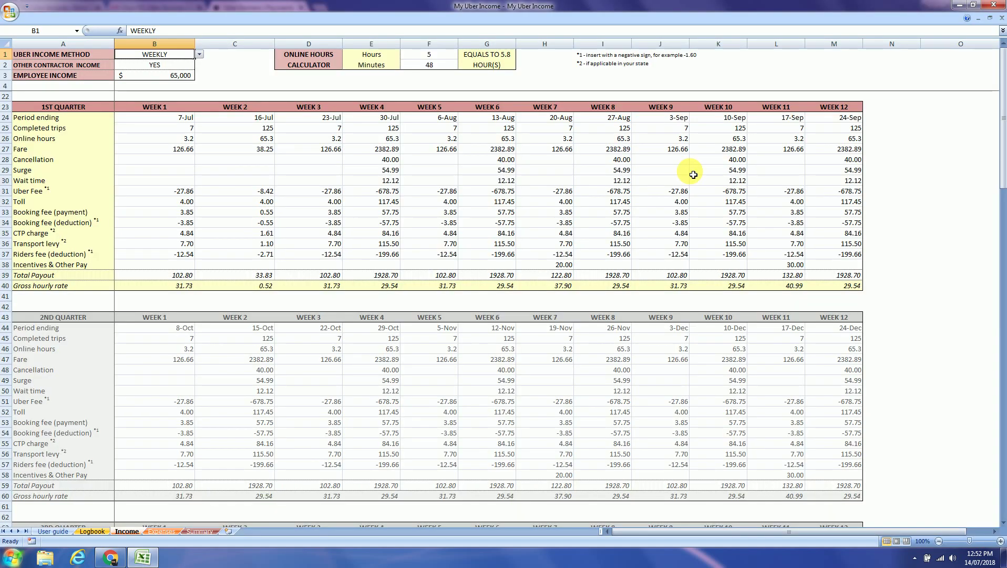
# Step: Record week 12 period ending 1-Jul with 5 completed trips
pyautogui.scroll(-14, 645, 324)
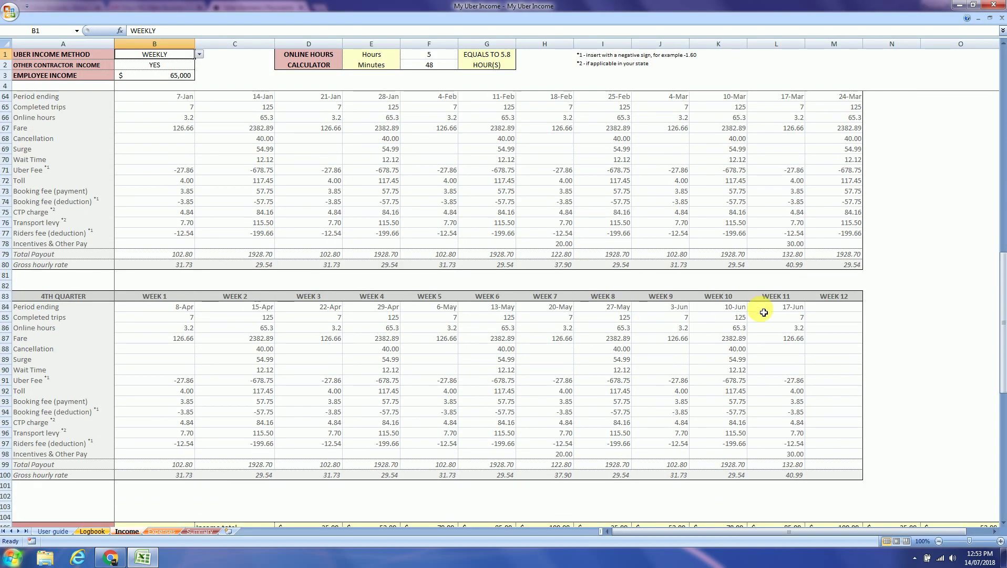
pyautogui.click(835, 308)
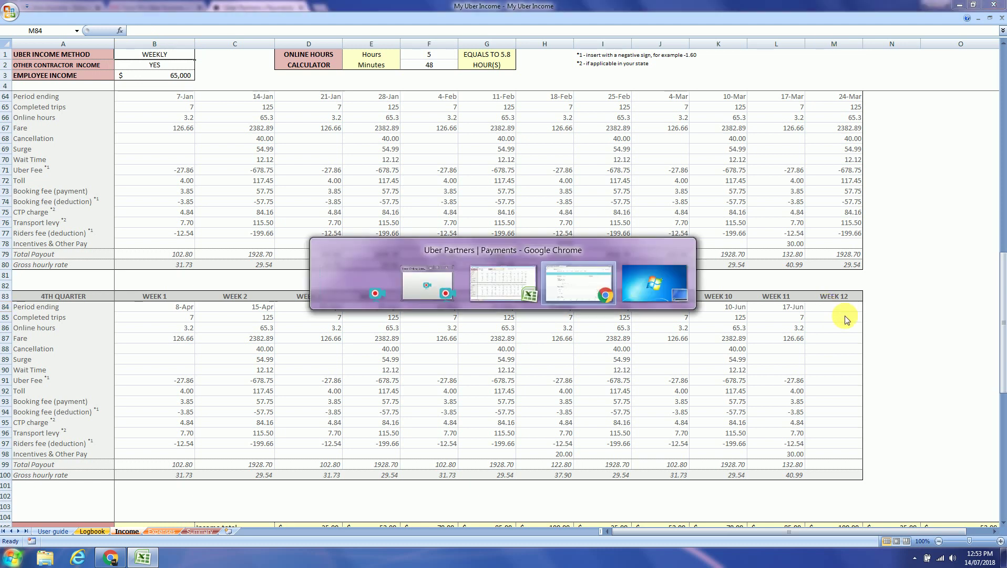
pyautogui.hotkey('alt', 'Tab')
pyautogui.hotkey('alt', 'Tab')
pyautogui.write('1/')
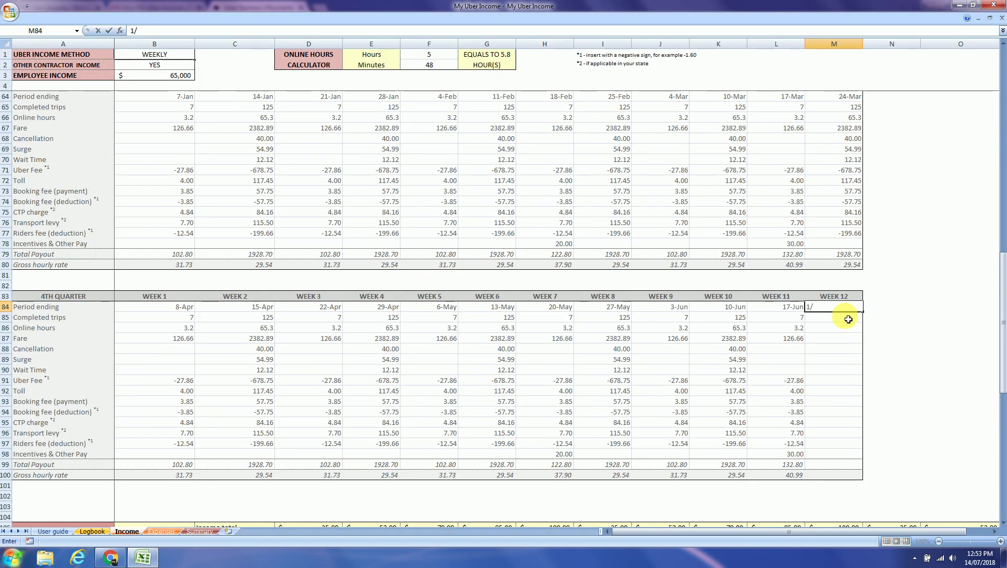
pyautogui.write('7')
pyautogui.press('Return')
pyautogui.hotkey('alt', 'Tab')
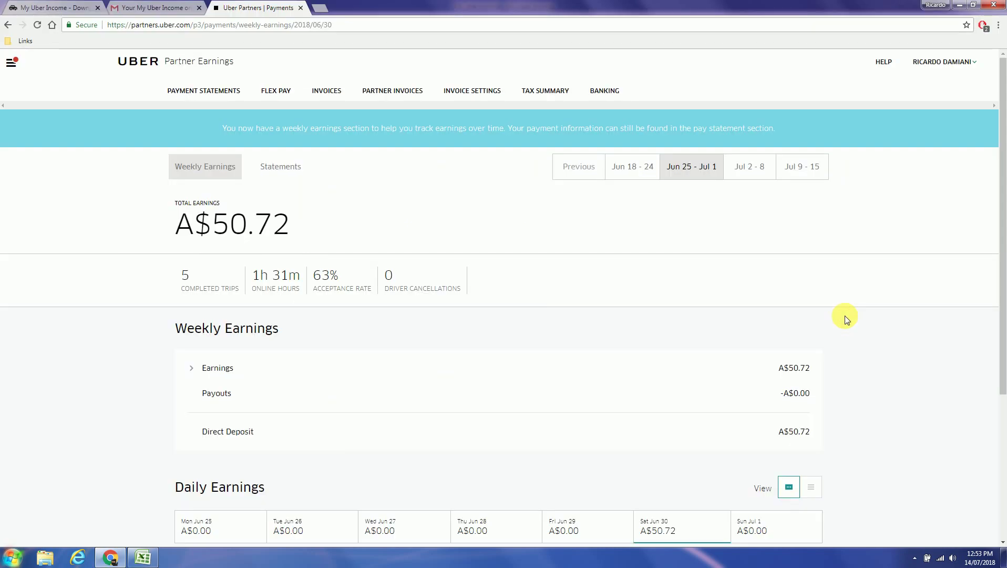
pyautogui.hotkey('alt', 'Tab')
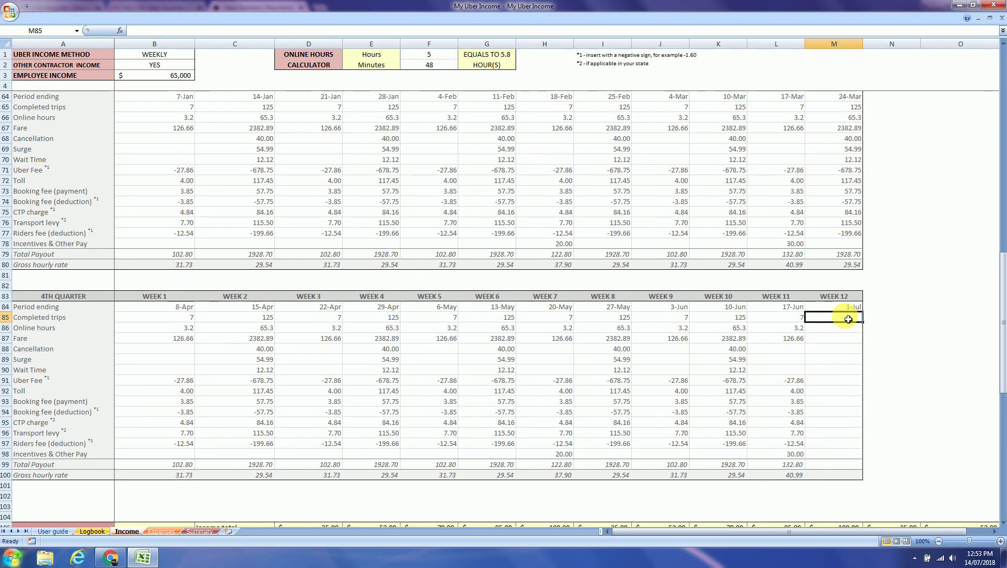
pyautogui.write('5')
pyautogui.press('Return')
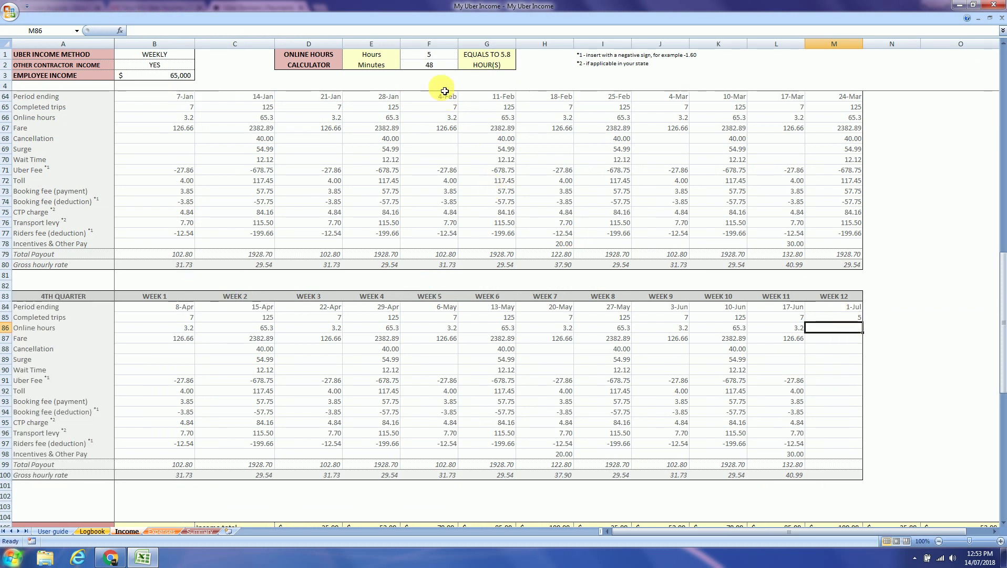
# Step: Convert 1 hour 31 minutes in the hours calculator and record 1.5 online hours
pyautogui.click(429, 55)
pyautogui.write('1')
pyautogui.press('Return')
pyautogui.write('201')
pyautogui.press('Return')
pyautogui.scroll(-16, 804, 373)
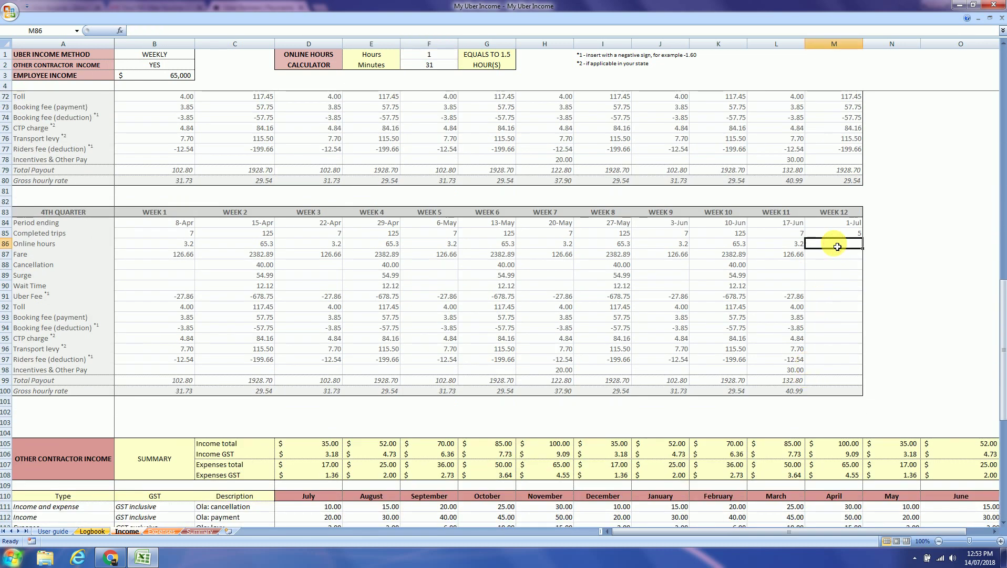
pyautogui.write('1.5')
pyautogui.press('Return')
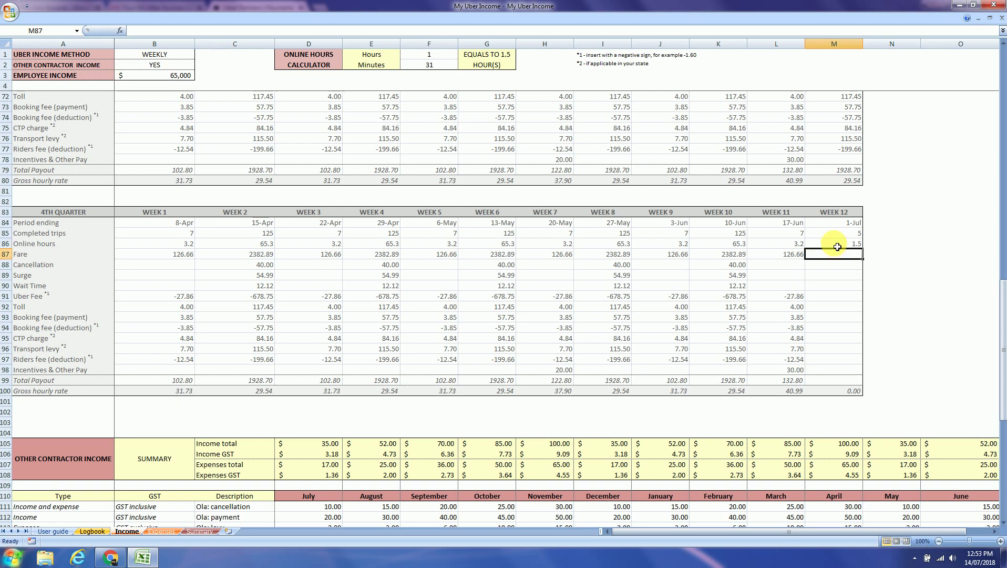
pyautogui.hotkey('alt', 'Tab')
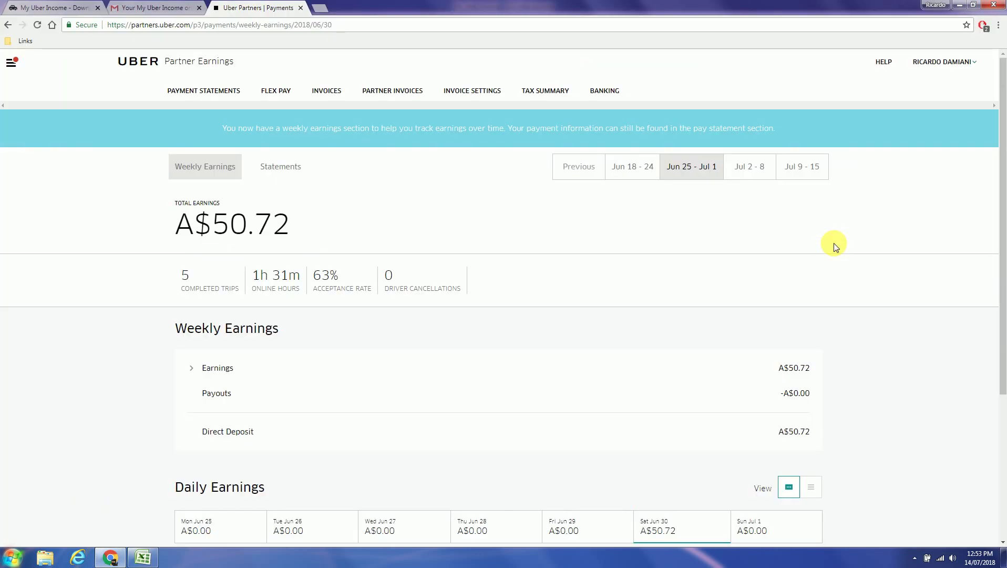
# Step: Open the July 2, 2018 payment statement showing the A$50.72 payout
pyautogui.click(278, 168)
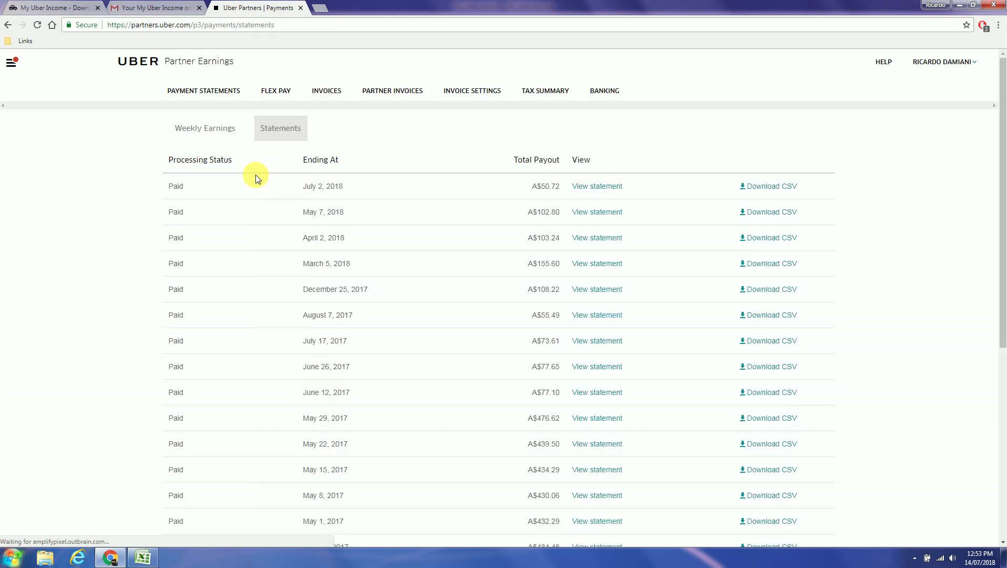
pyautogui.click(587, 187)
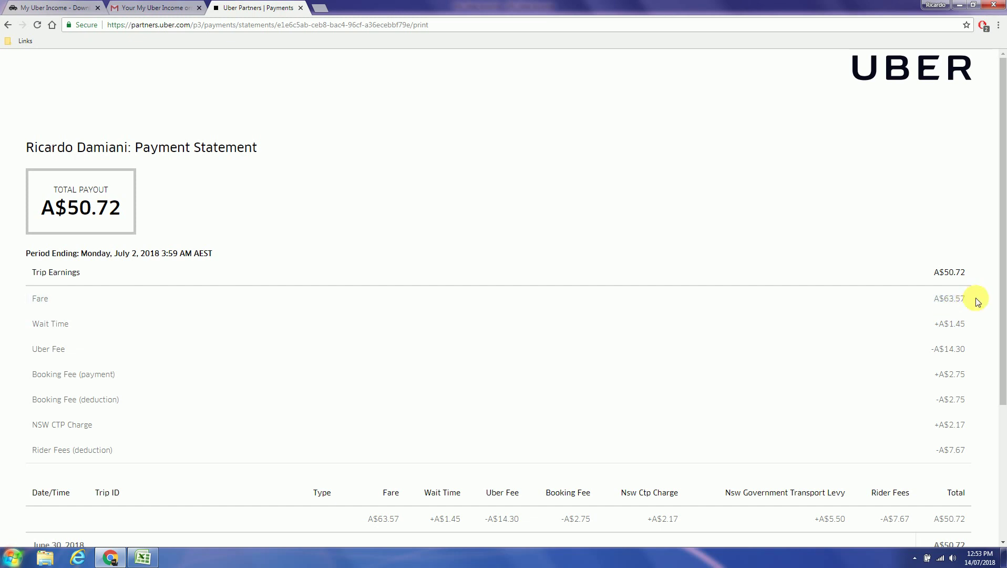
# Step: Enter week 12 fare 63.57 and wait time 1.45
pyautogui.hotkey('alt', 'Tab')
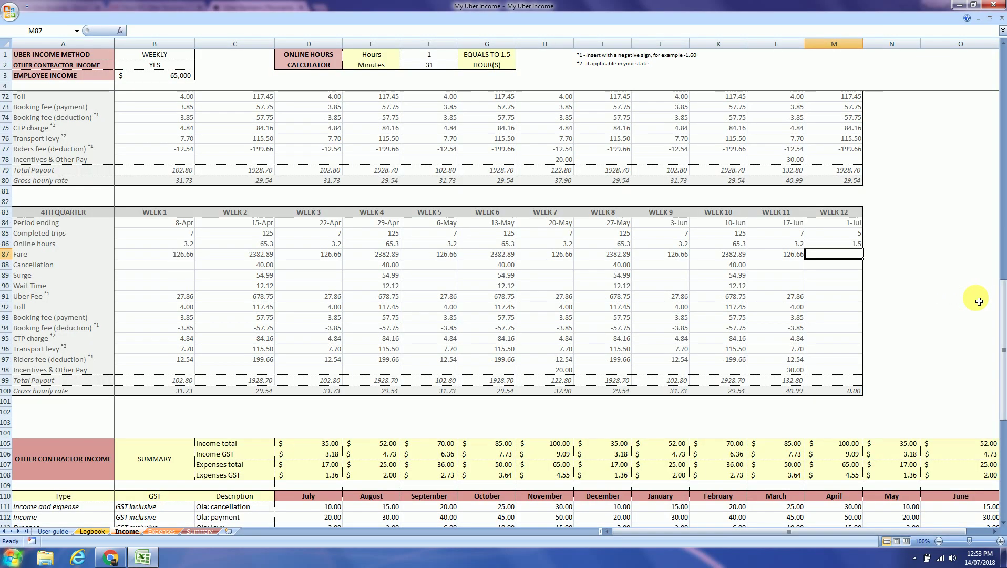
pyautogui.write('63.57')
pyautogui.press('Return')
pyautogui.hotkey('alt', 'Tab')
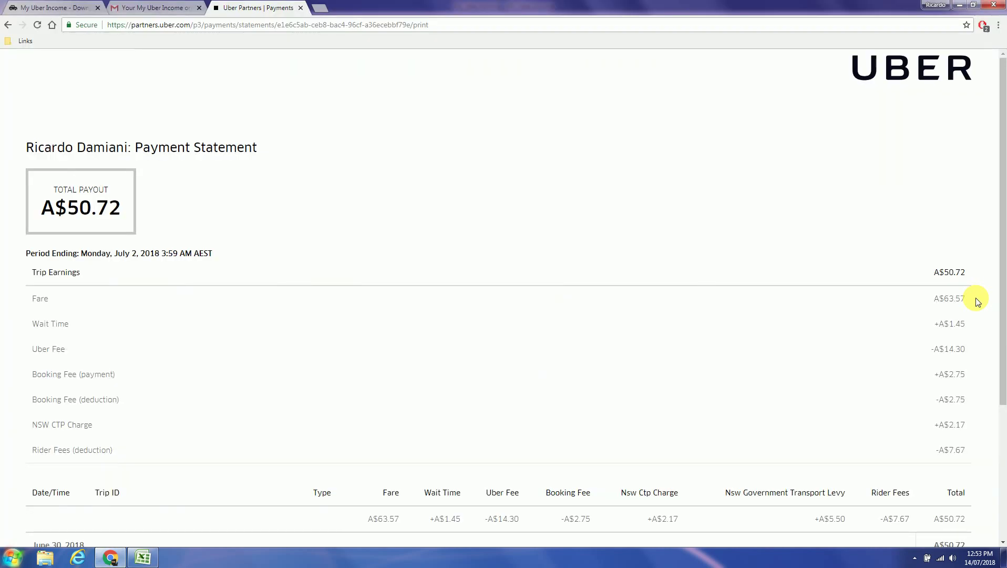
pyautogui.hotkey('alt', 'Tab')
pyautogui.press('Down')
pyautogui.press('Down')
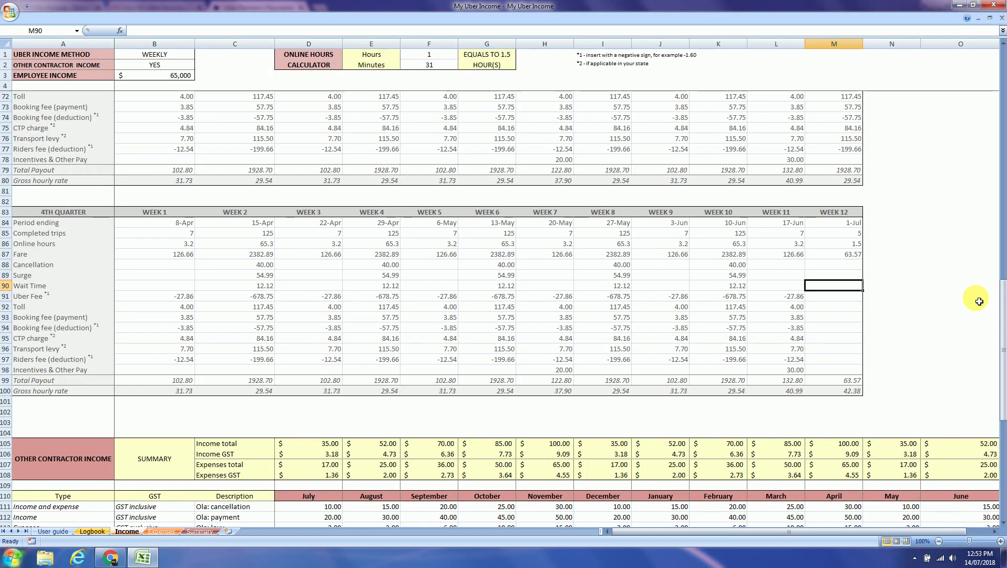
pyautogui.write('1.45')
pyautogui.press('Return')
# Step: Enter the Uber fee -14.30 and booking fee 2.75 with its -2.75 deduction
pyautogui.hotkey('alt', 'Tab')
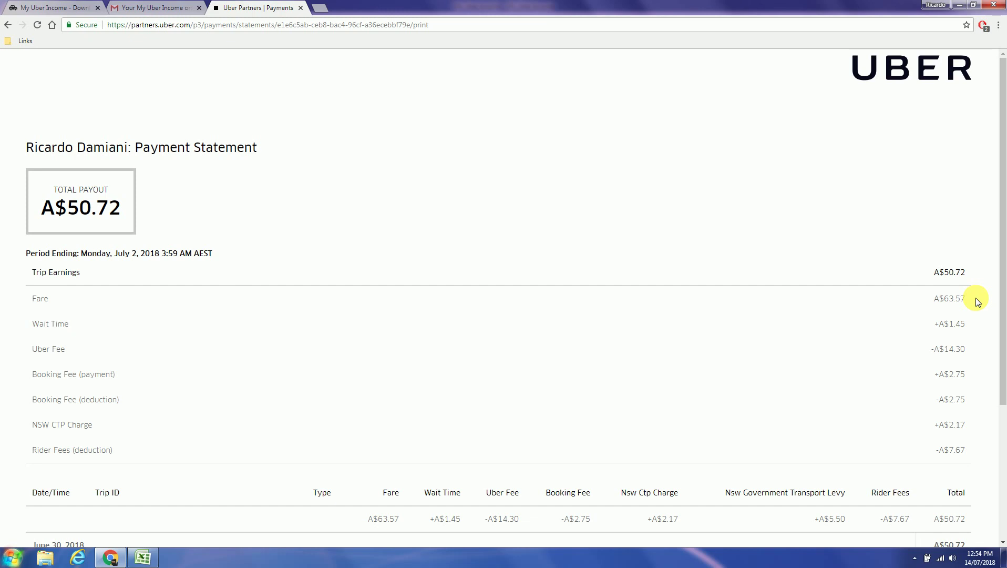
pyautogui.hotkey('alt', 'Tab')
pyautogui.write('14')
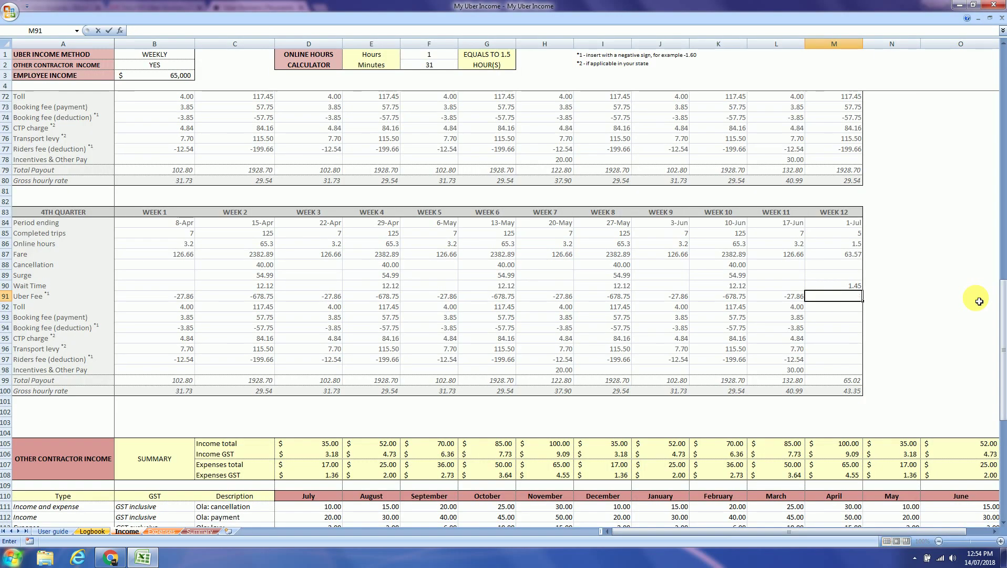
pyautogui.write('-14.30')
pyautogui.press('Return')
pyautogui.hotkey('alt', 'Tab')
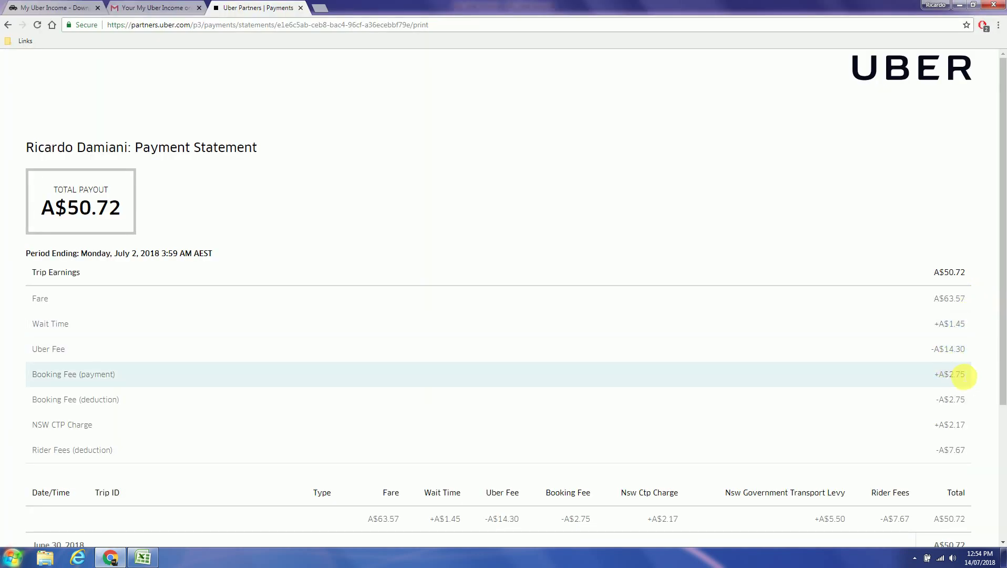
pyautogui.hotkey('alt', 'Tab')
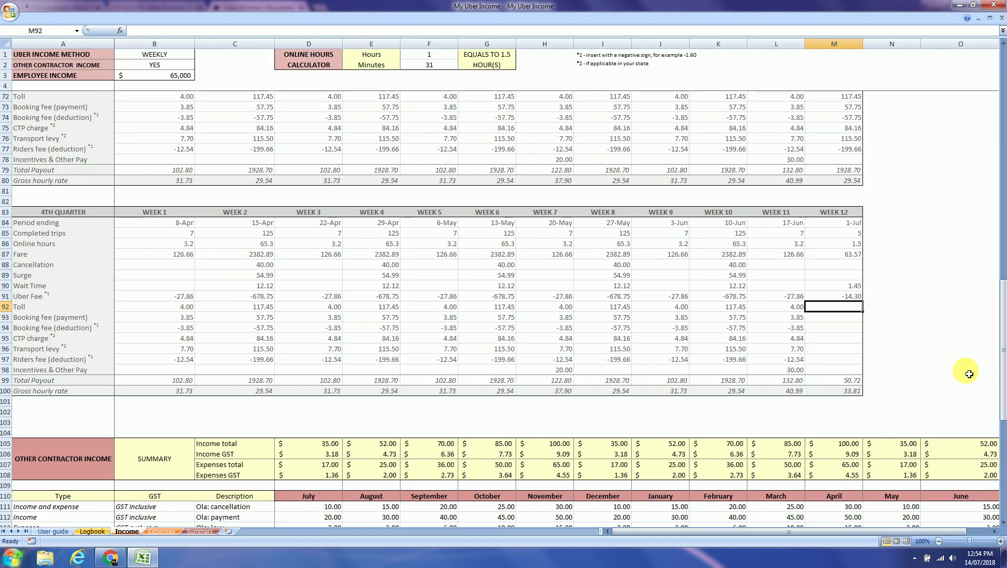
pyautogui.press('Down')
pyautogui.write('2.75')
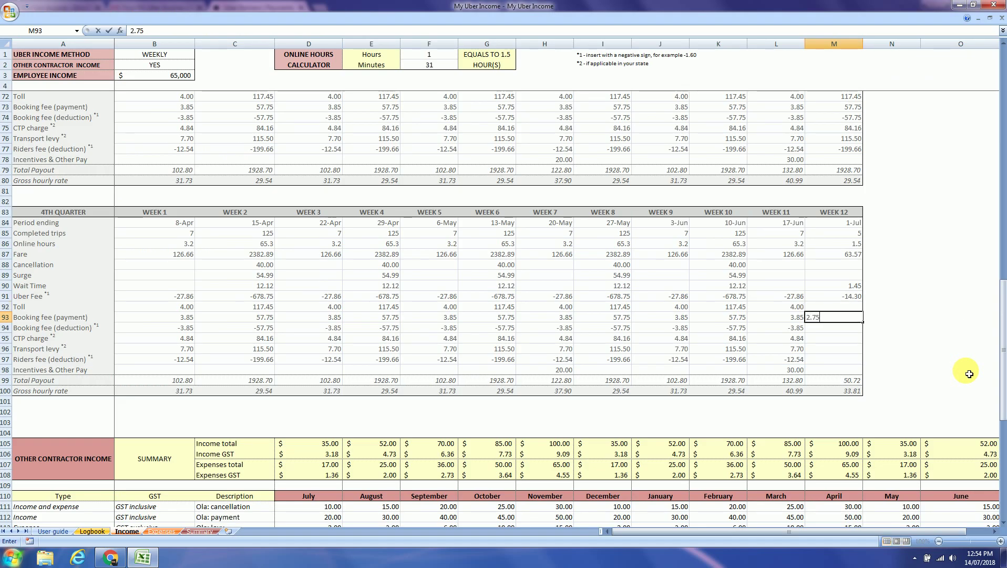
pyautogui.press('Return')
pyautogui.write('-2.75')
pyautogui.press('Return')
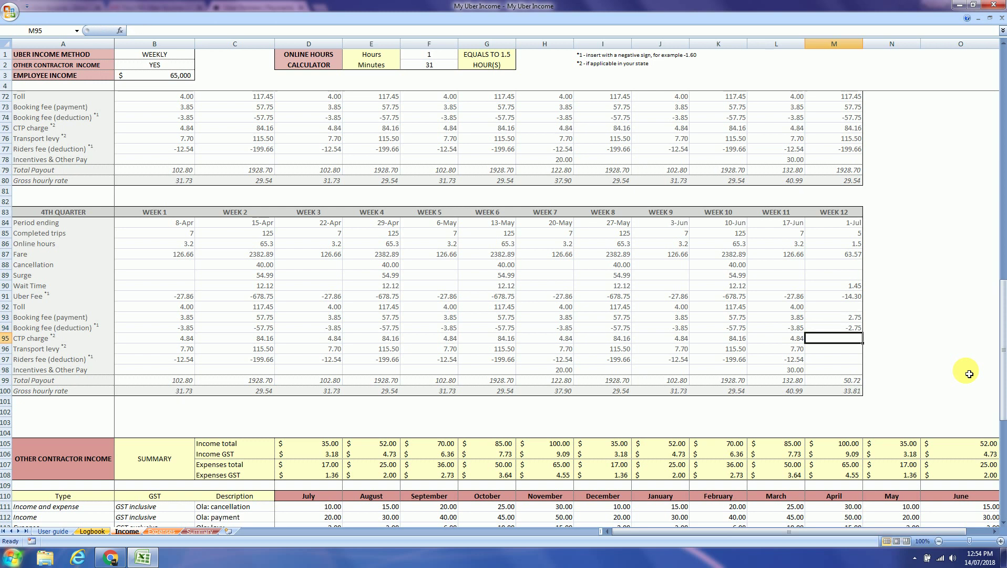
# Step: Enter the CTP charge 2.17 and transport levy 5.50
pyautogui.hotkey('alt', 'Tab')
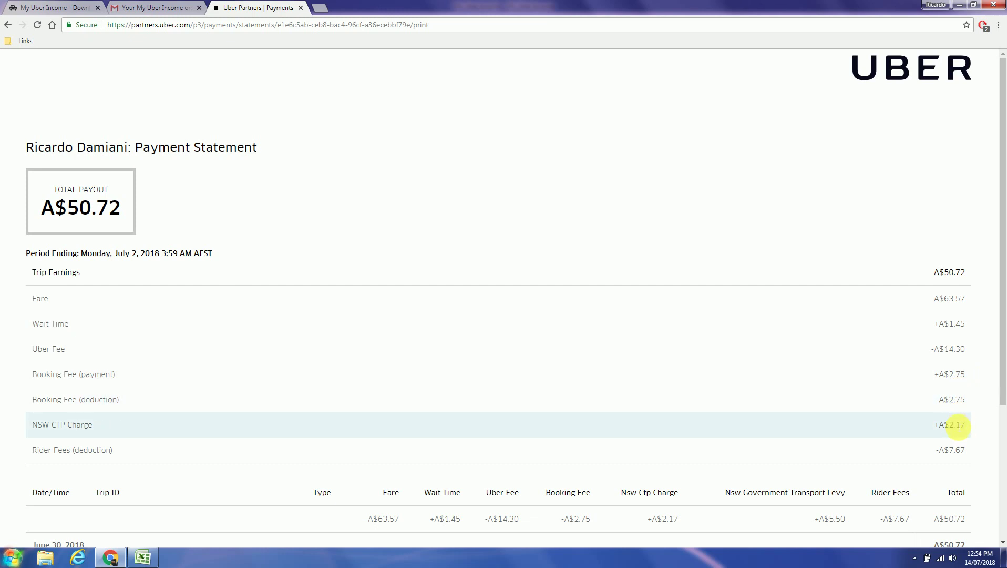
pyautogui.hotkey('alt', 'Tab')
pyautogui.write('2')
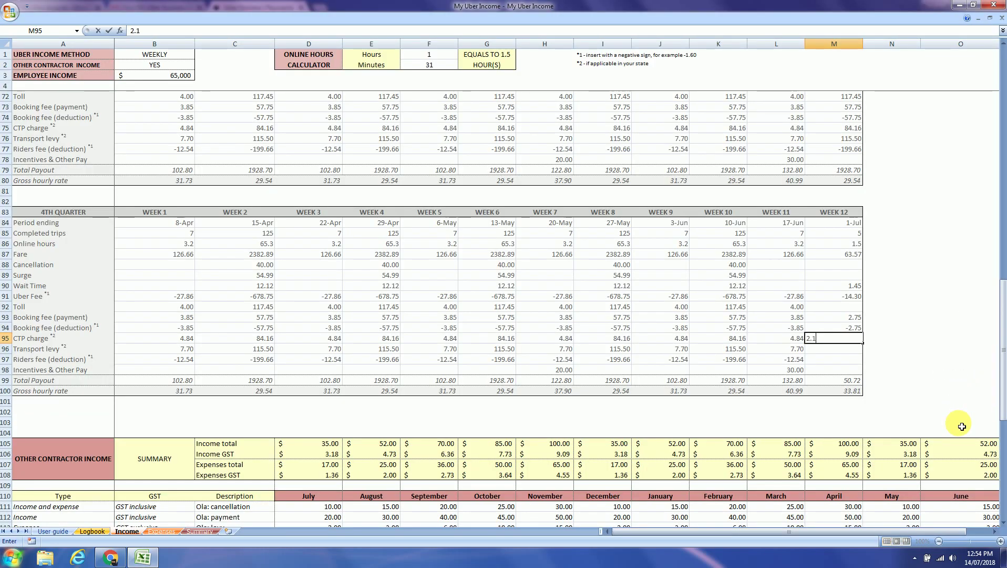
pyautogui.press('Return')
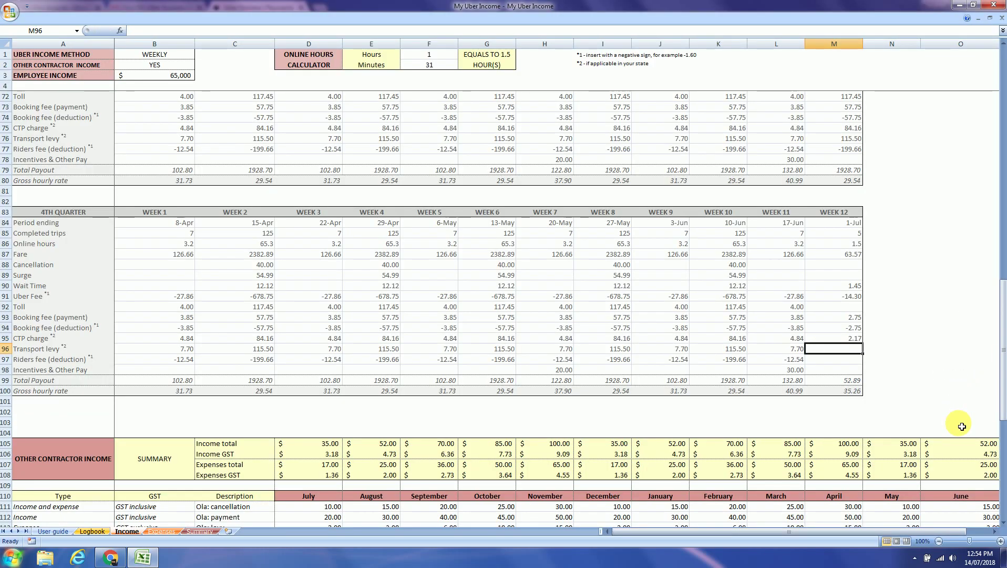
pyautogui.hotkey('alt', 'Tab')
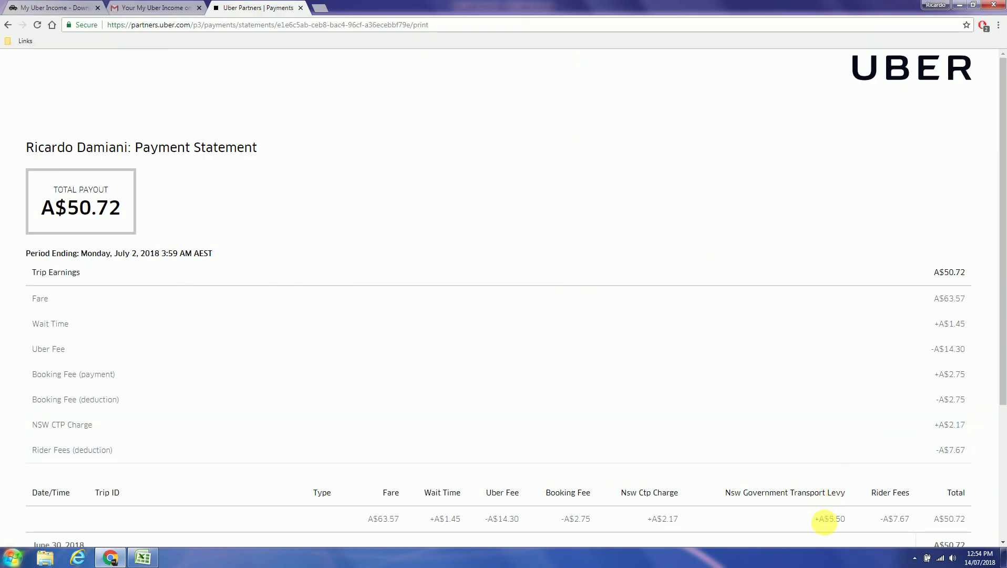
pyautogui.hotkey('alt', 'Tab')
pyautogui.write('5.5')
pyautogui.press('Return')
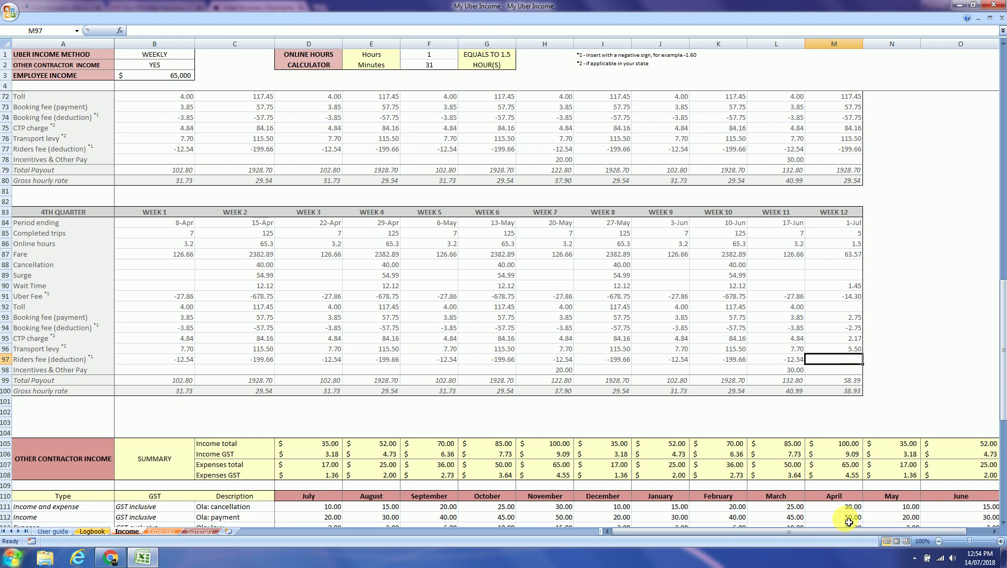
# Step: Enter rider fees of -7.67, completing the 50.72 payout
pyautogui.hotkey('alt', 'Tab')
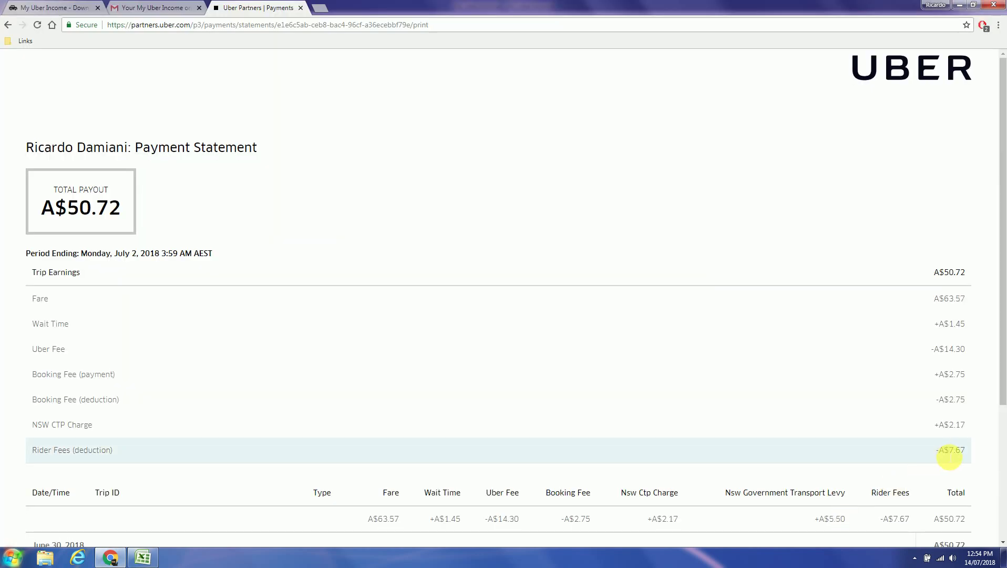
pyautogui.hotkey('alt', 'Tab')
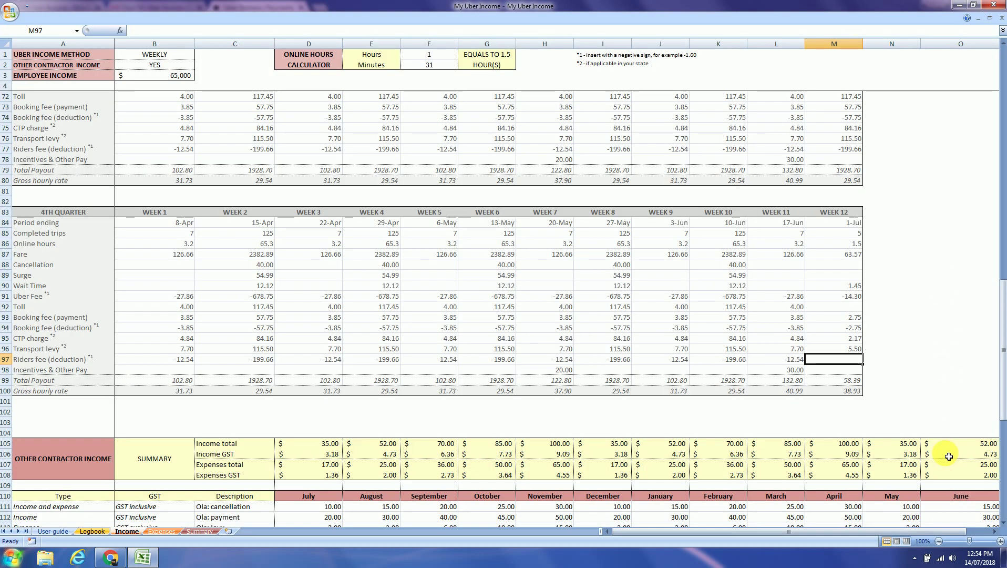
pyautogui.write('-7.67')
pyautogui.press('Return')
pyautogui.hotkey('alt', 'Tab')
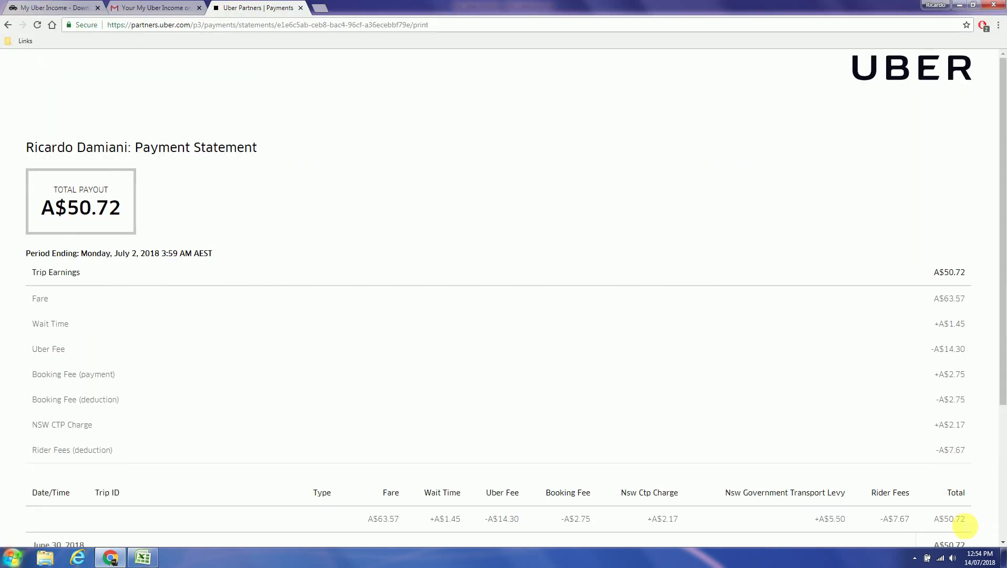
pyautogui.hotkey('alt', 'Tab')
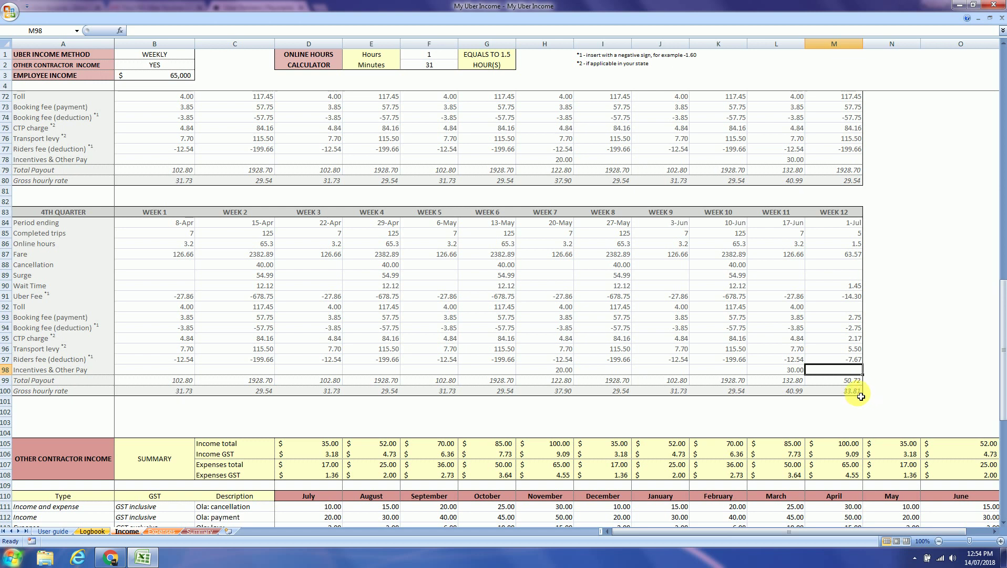
pyautogui.scroll(-6, 473, 333)
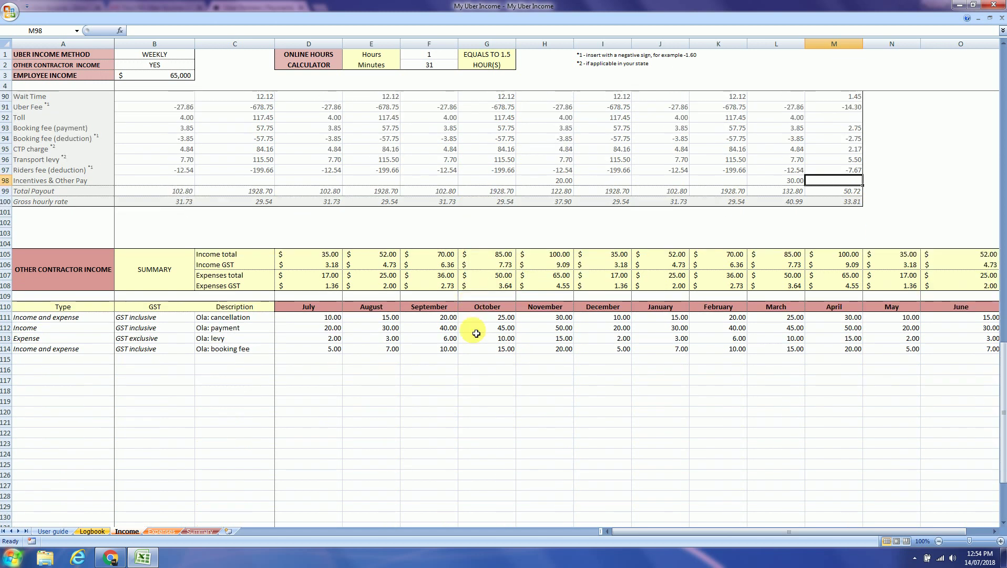
pyautogui.scroll(-1, 476, 333)
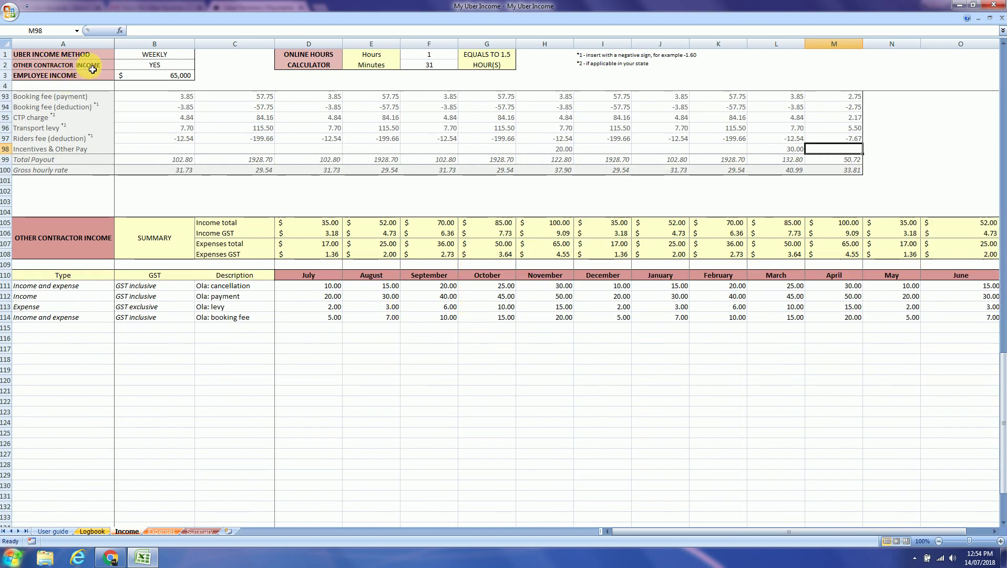
pyautogui.click(175, 69)
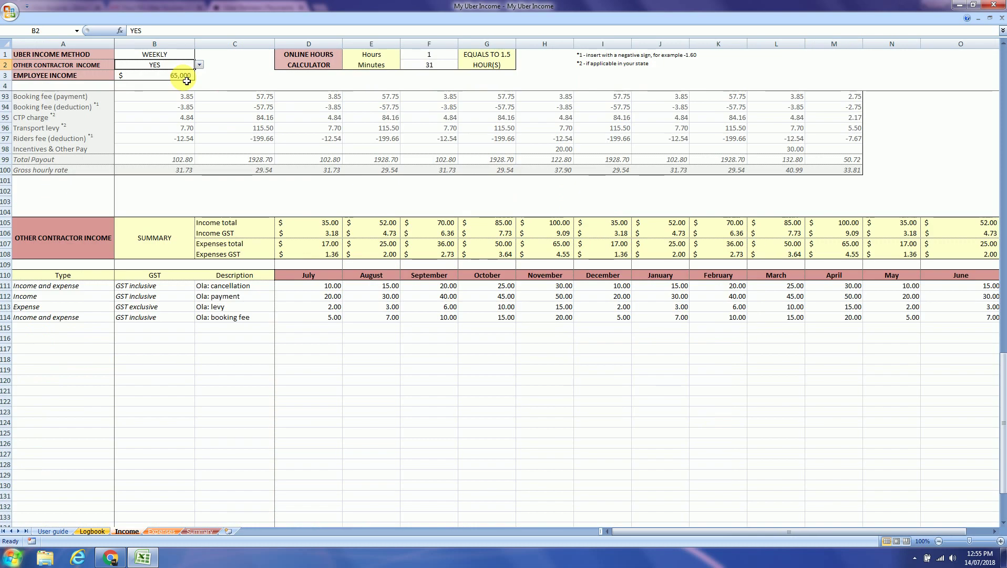
pyautogui.click(200, 65)
pyautogui.click(185, 82)
pyautogui.click(200, 64)
pyautogui.click(185, 75)
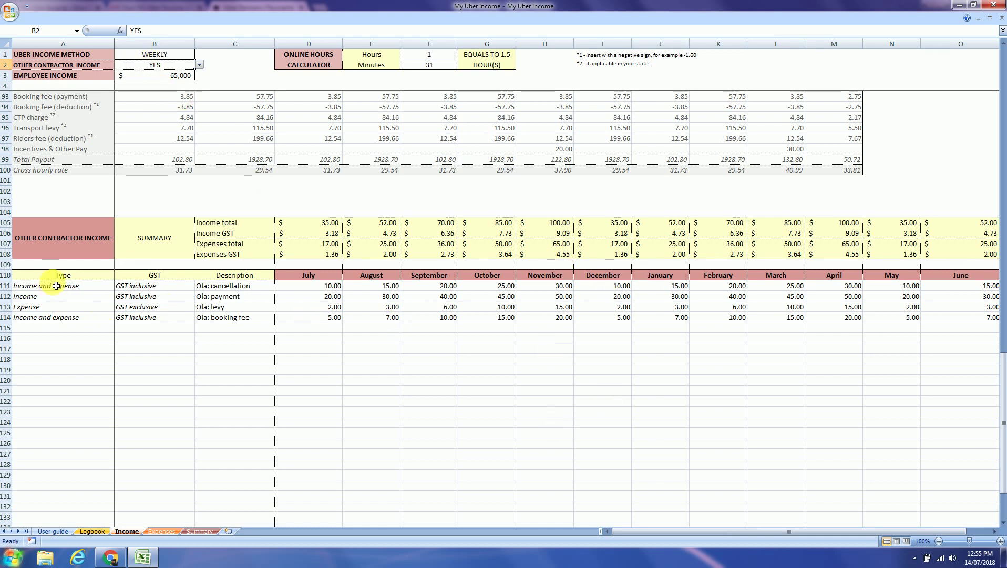
pyautogui.click(87, 285)
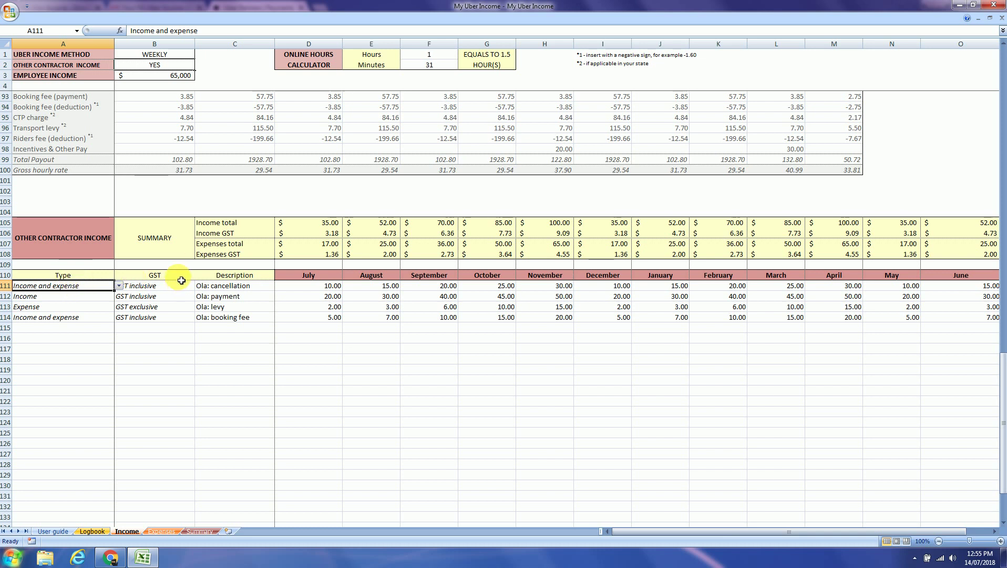
pyautogui.click(120, 286)
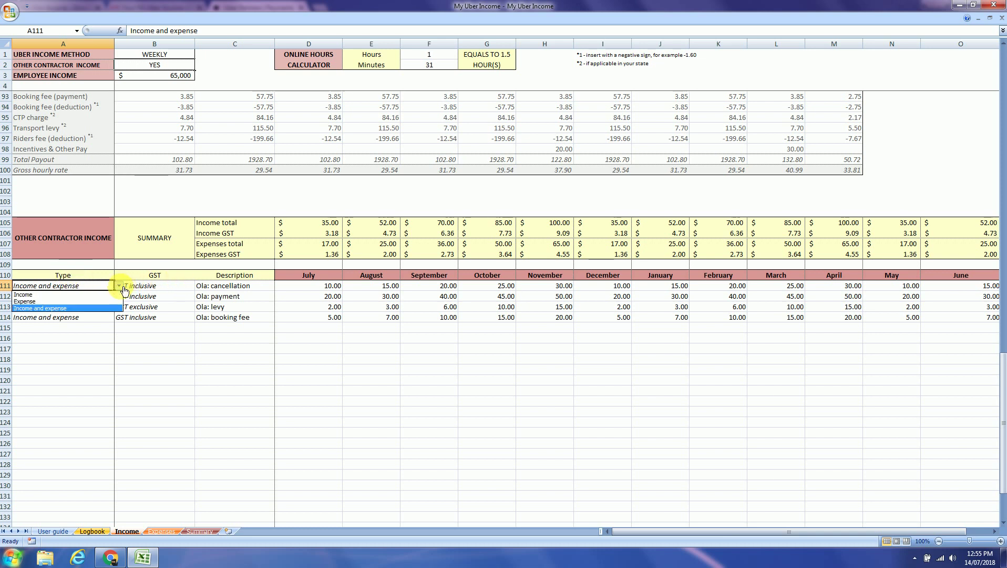
pyautogui.click(102, 309)
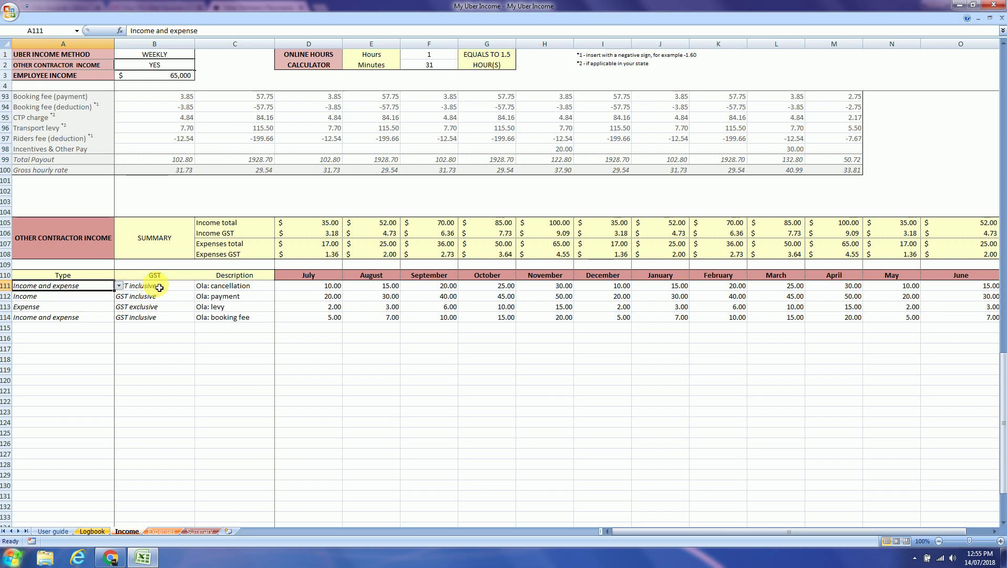
pyautogui.click(186, 286)
pyautogui.click(203, 285)
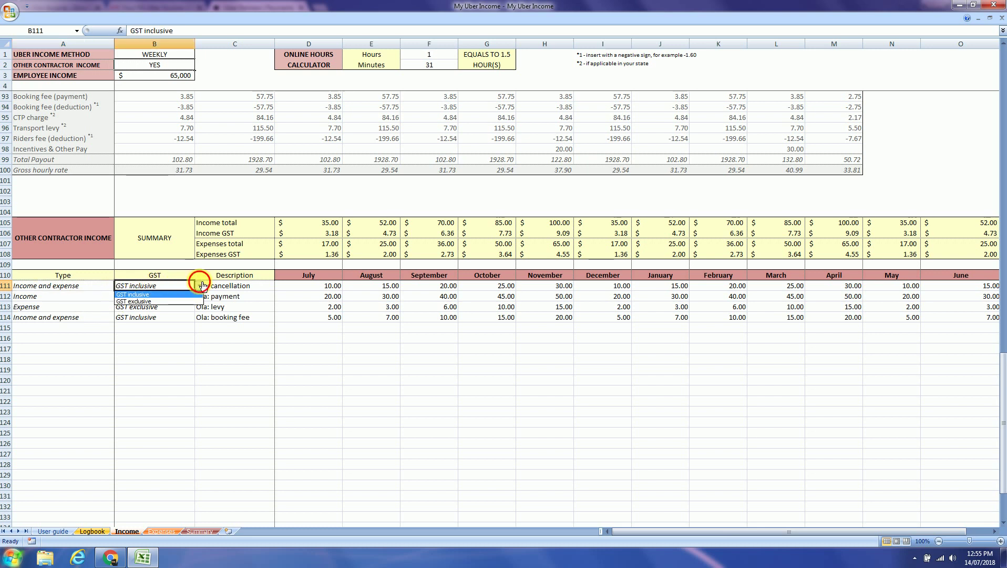
pyautogui.click(202, 285)
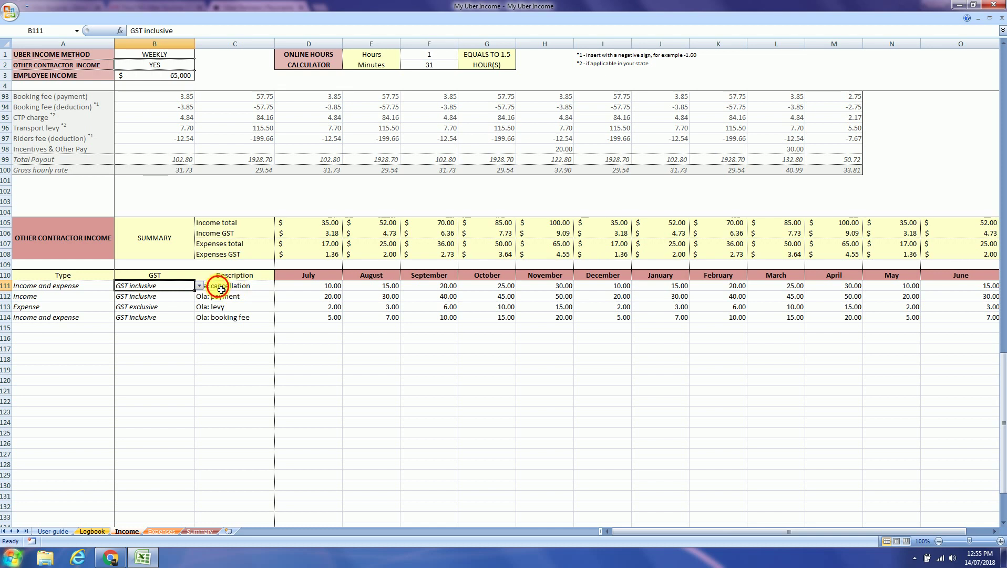
pyautogui.click(213, 285)
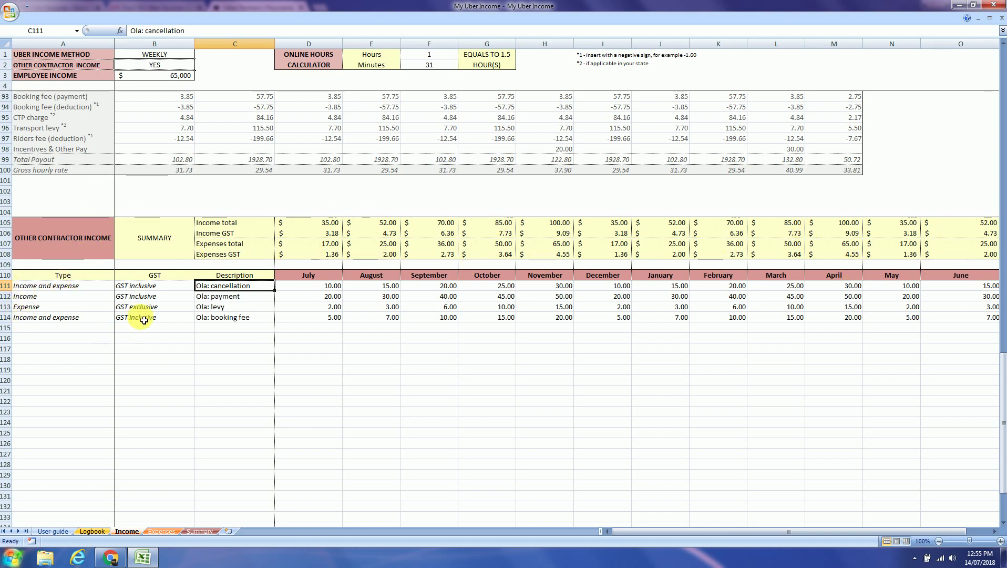
# Step: Open the Expenses sheet and check the car wash's GST included option, leaving YES
pyautogui.click(161, 531)
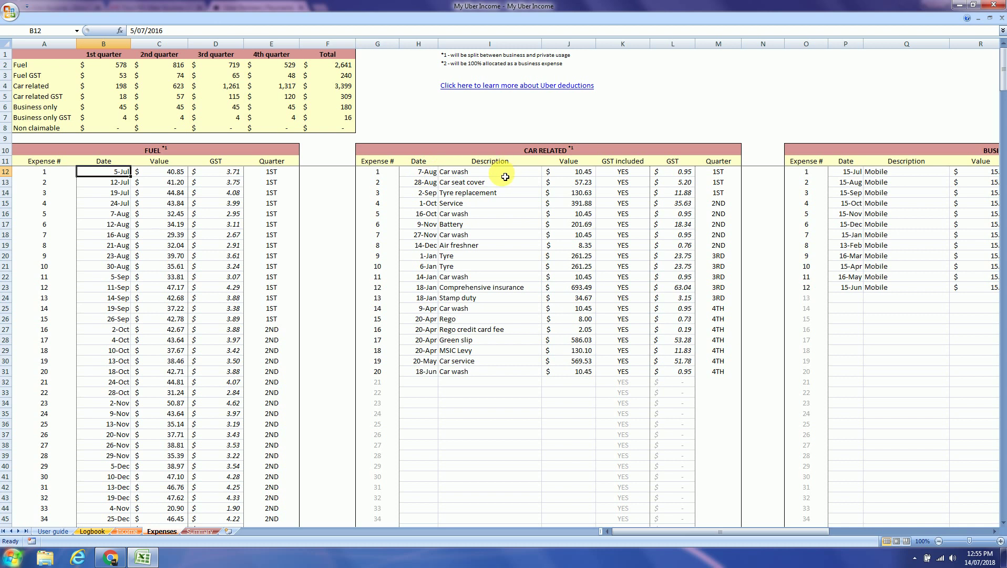
pyautogui.click(631, 172)
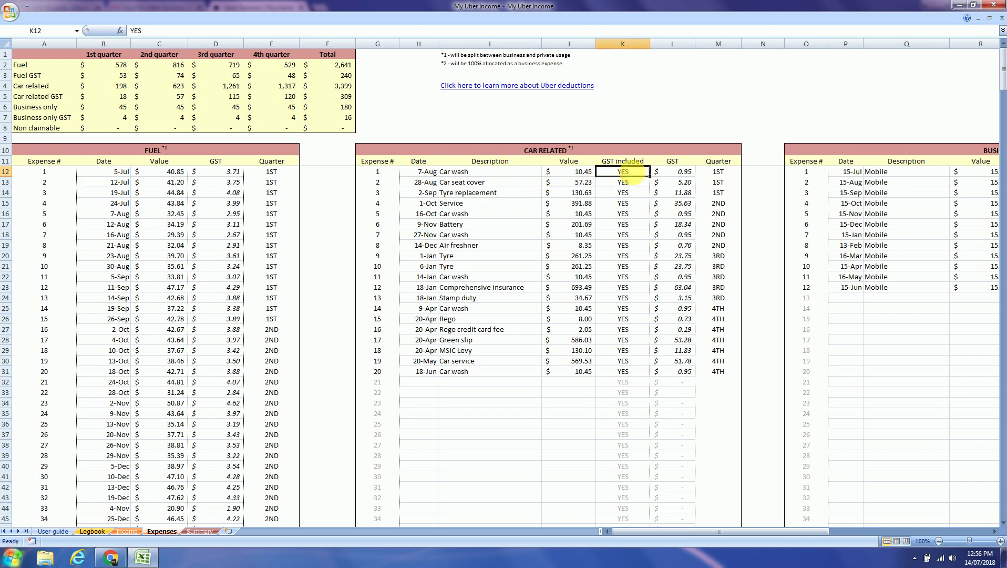
pyautogui.click(656, 172)
pyautogui.click(656, 172)
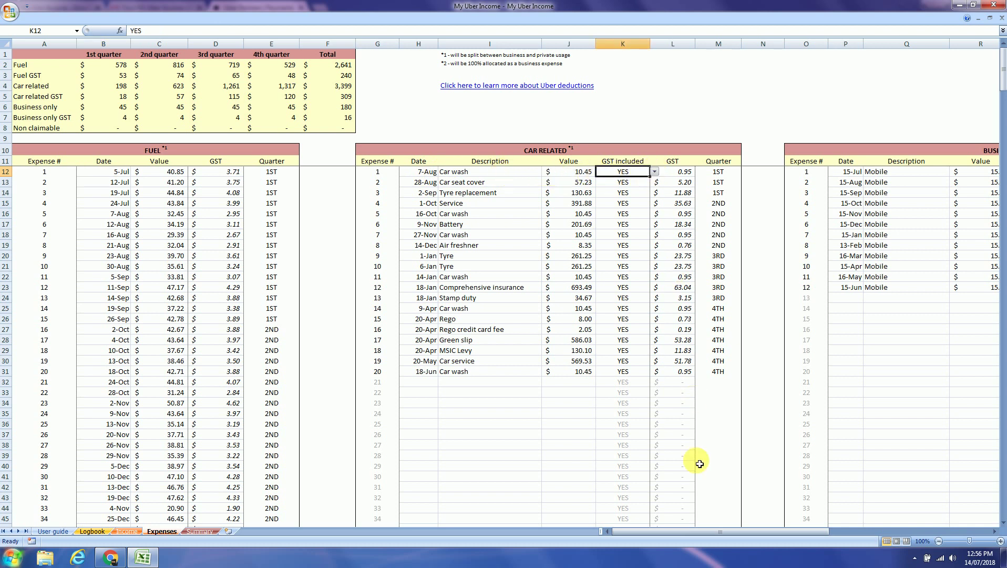
pyautogui.moveTo(646, 534); pyautogui.dragTo(721, 531)
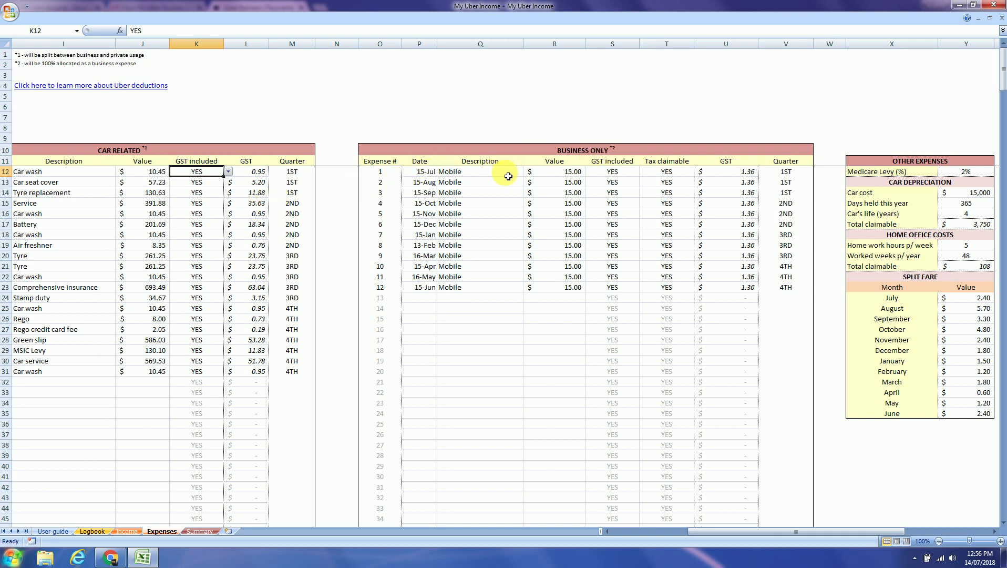
# Step: Check the mobile expense's tax claimable option, leaving YES, and view further right
pyautogui.click(613, 176)
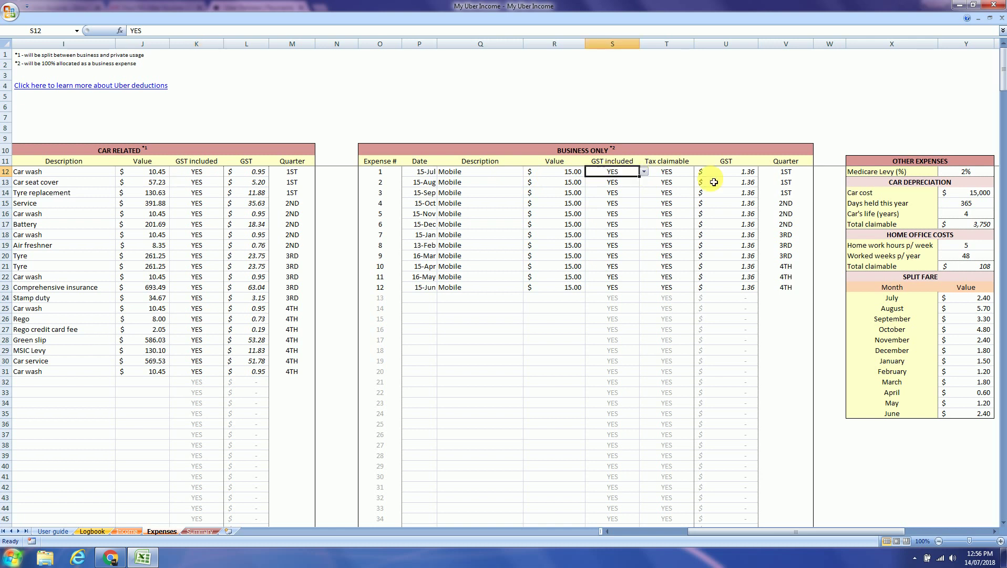
pyautogui.click(683, 175)
pyautogui.click(700, 171)
pyautogui.click(701, 172)
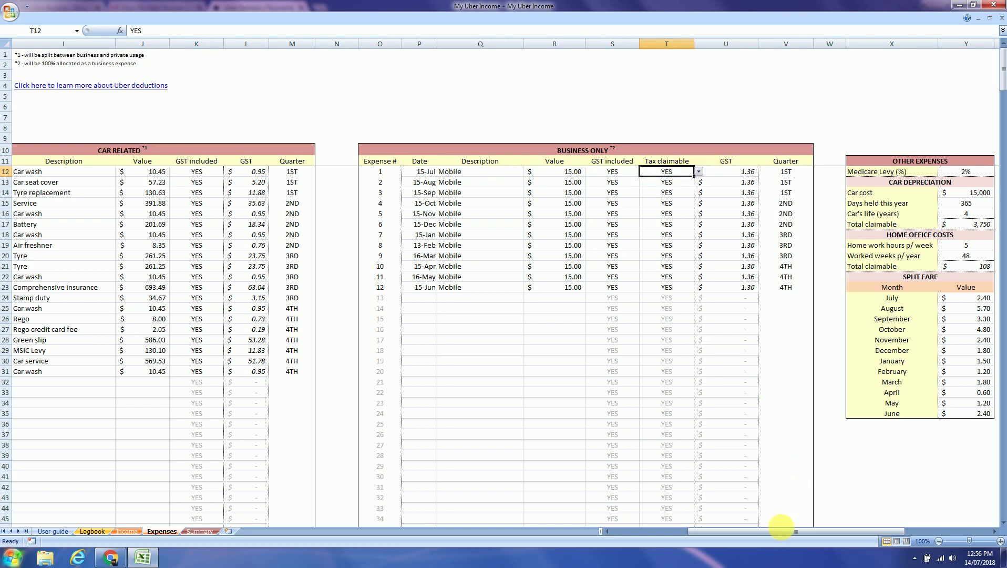
pyautogui.moveTo(779, 529); pyautogui.dragTo(800, 530)
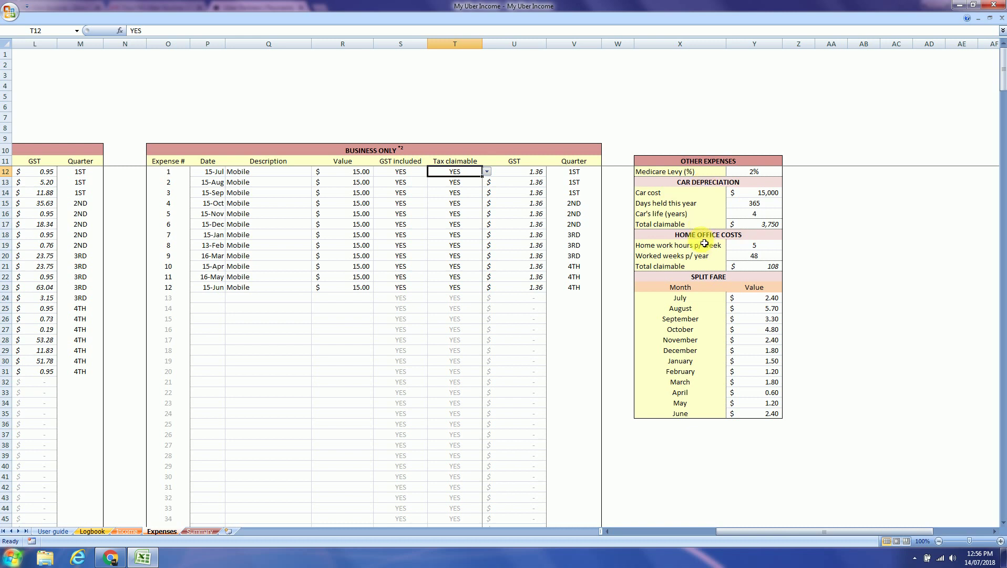
# Step: Inspect Summary formulas for net income per hour, payout set-aside, net income and estimated tax
pyautogui.click(200, 531)
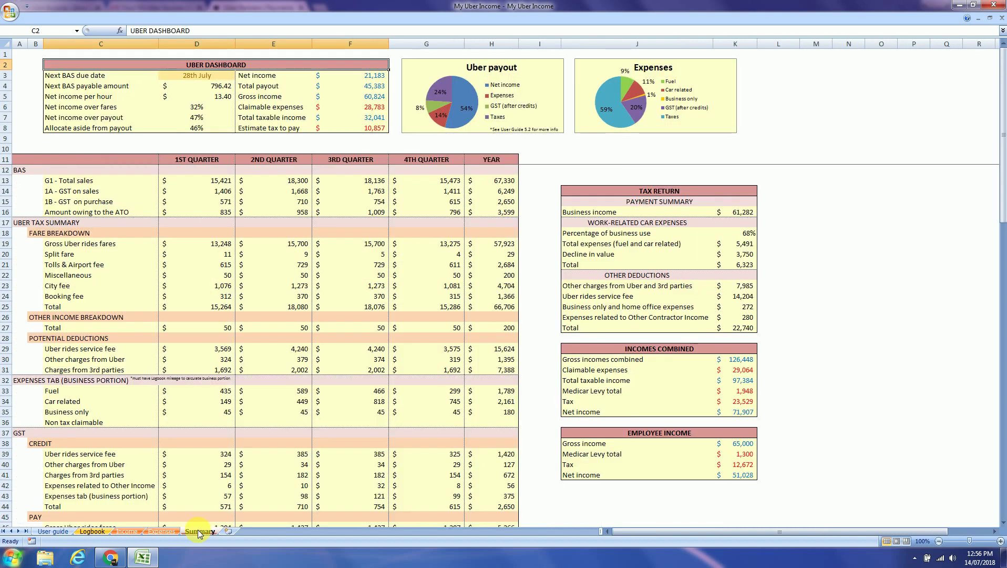
pyautogui.click(204, 99)
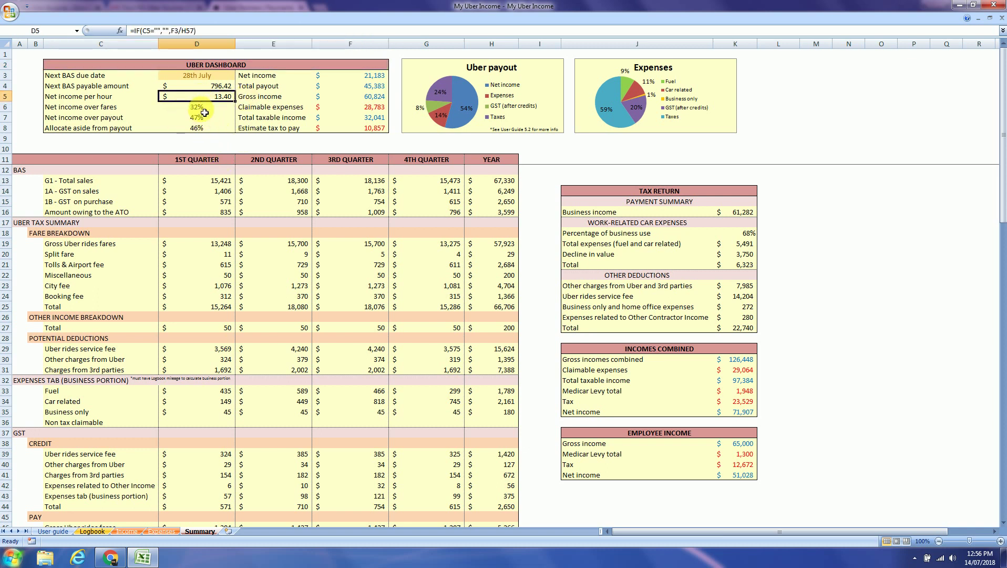
pyautogui.click(189, 128)
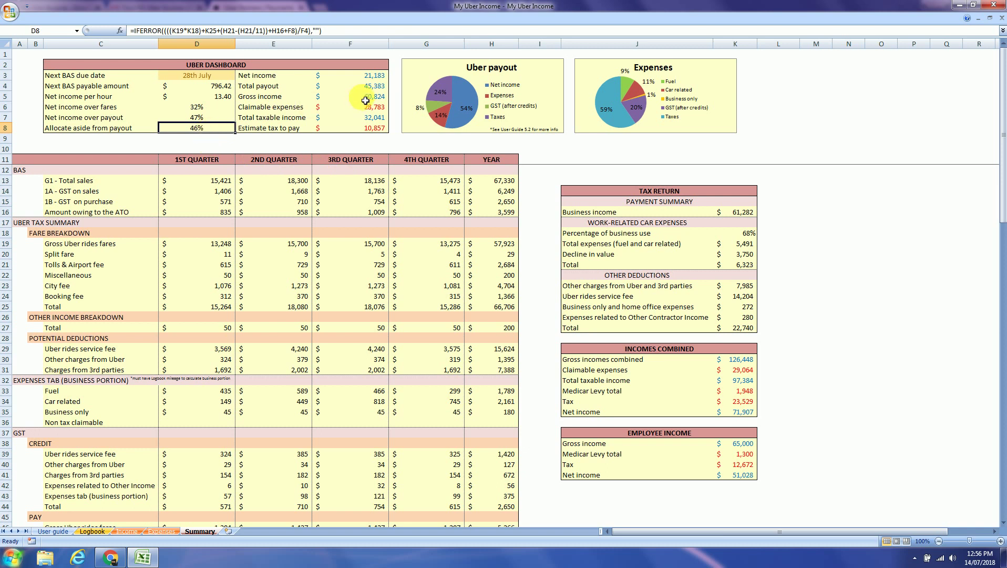
pyautogui.click(378, 77)
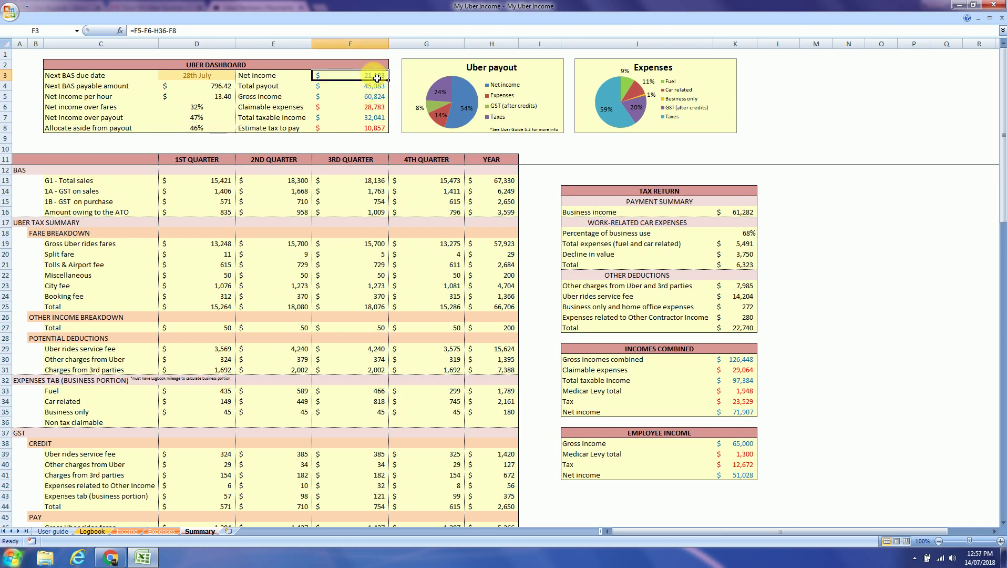
pyautogui.click(374, 128)
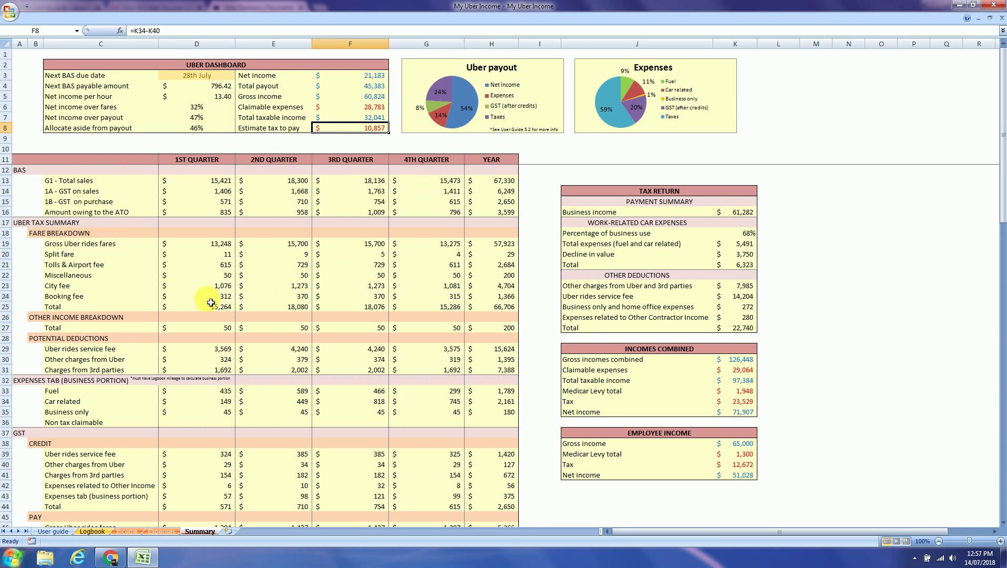
pyautogui.scroll(-2, 122, 256)
pyautogui.scroll(1, 122, 256)
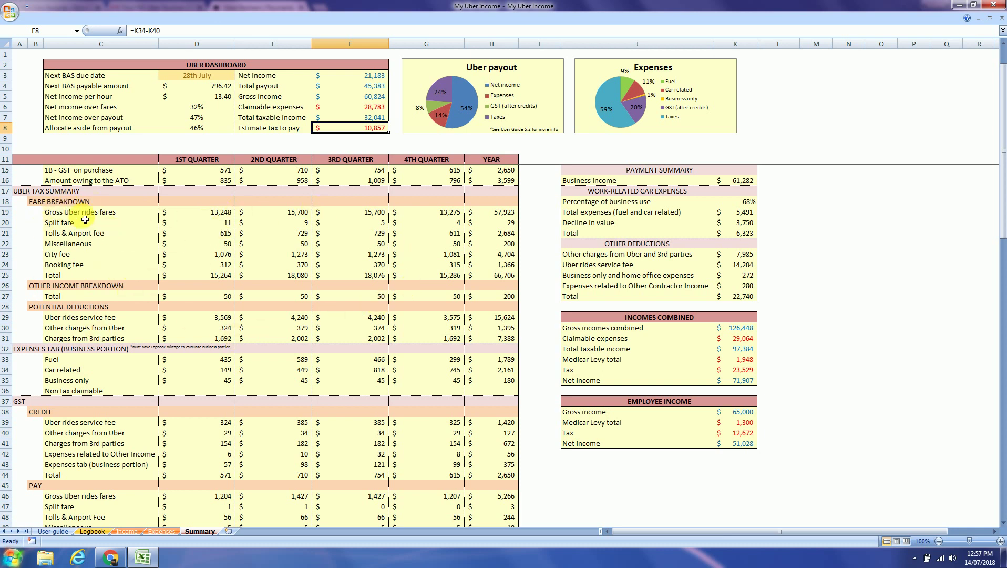
pyautogui.scroll(-3, 341, 328)
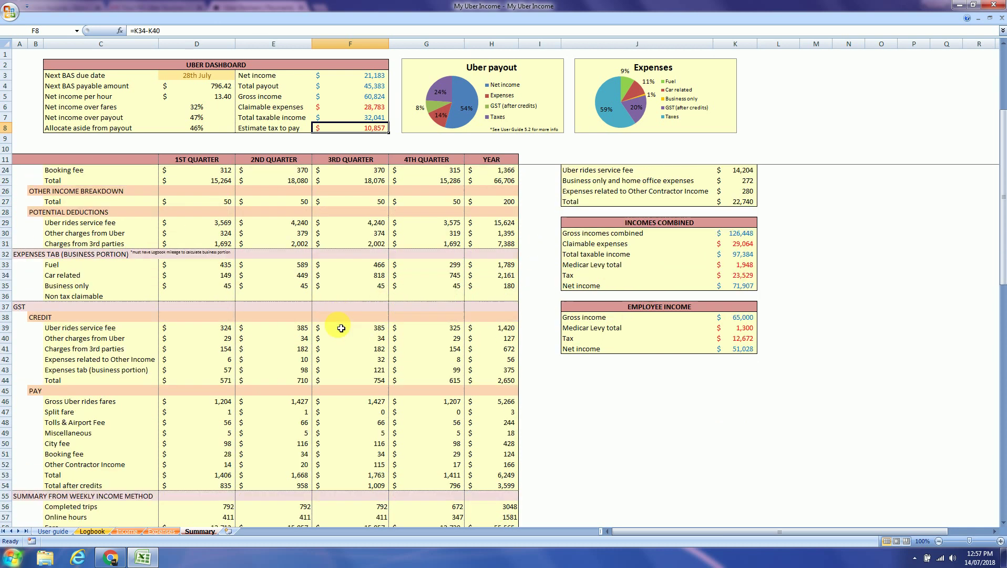
pyautogui.scroll(-4, 359, 307)
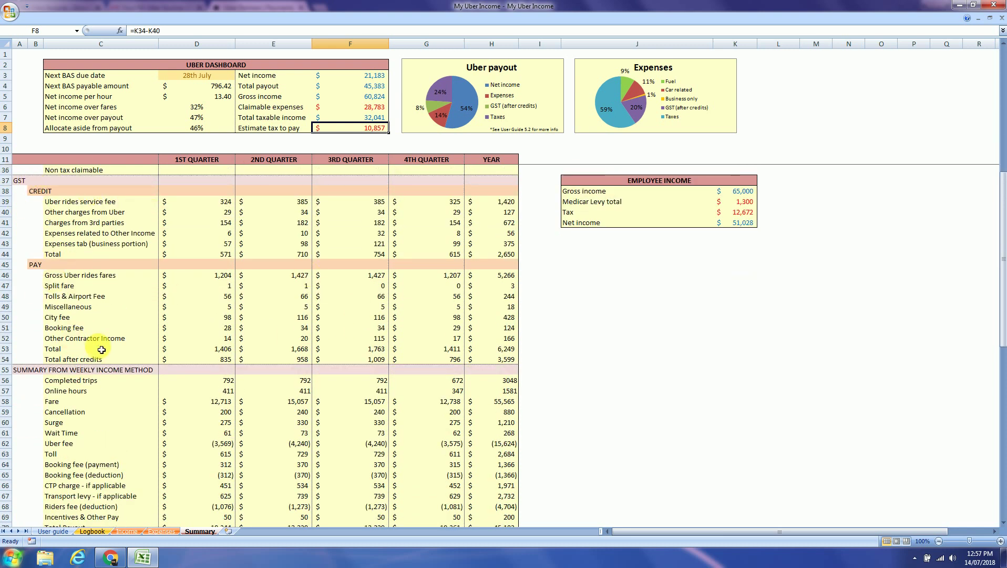
pyautogui.scroll(-4, 199, 394)
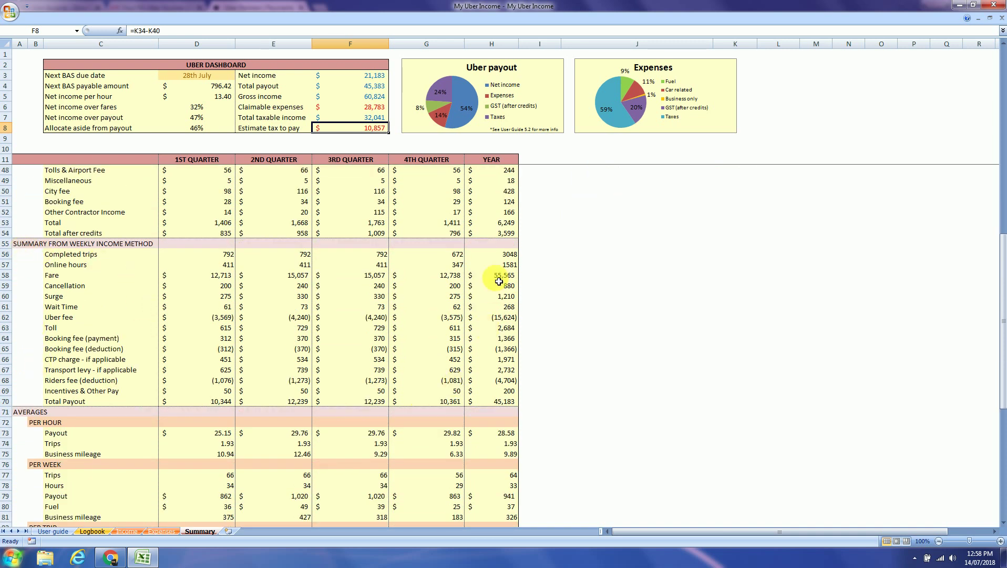
pyautogui.scroll(-7, 499, 282)
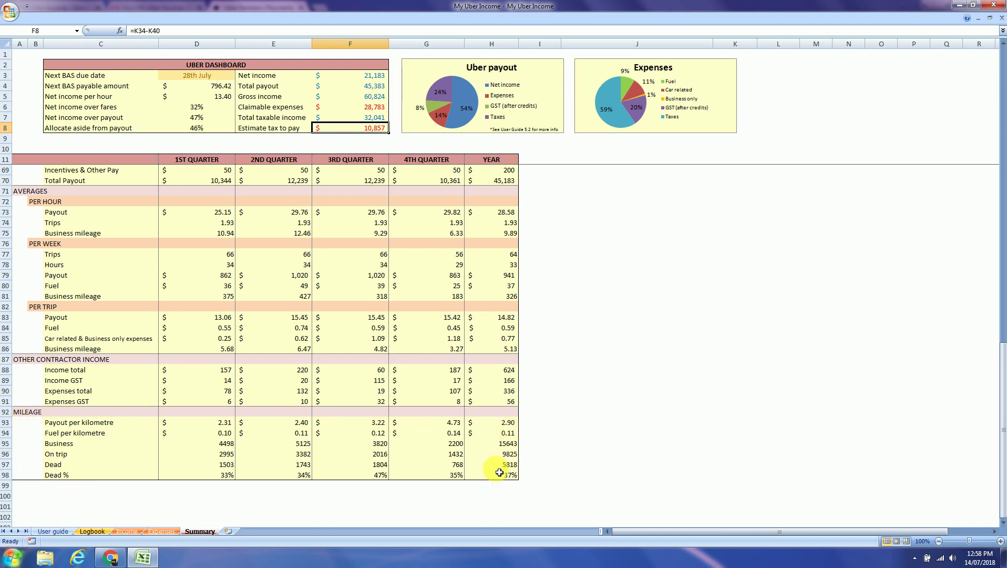
pyautogui.scroll(18, 500, 472)
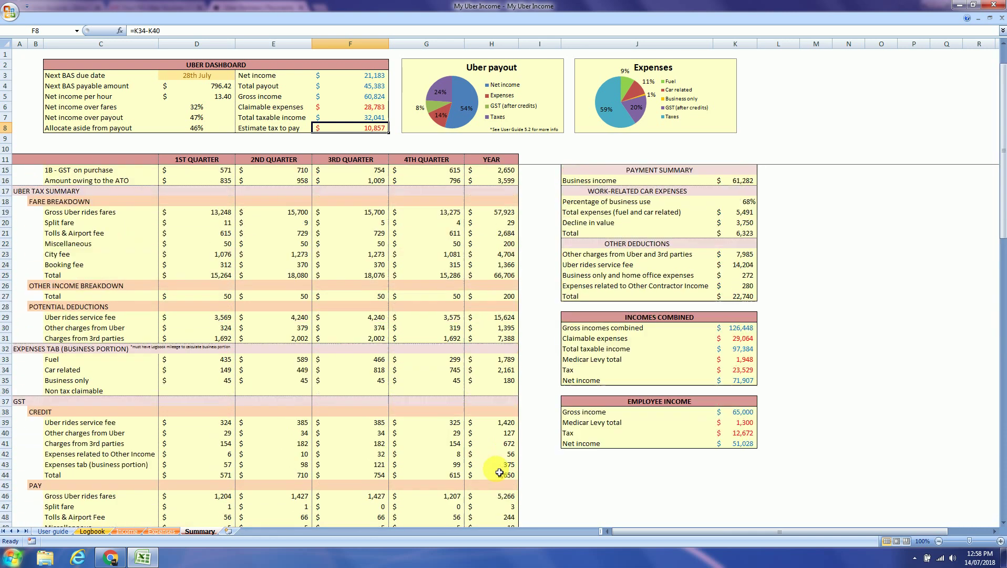
pyautogui.scroll(1, 499, 472)
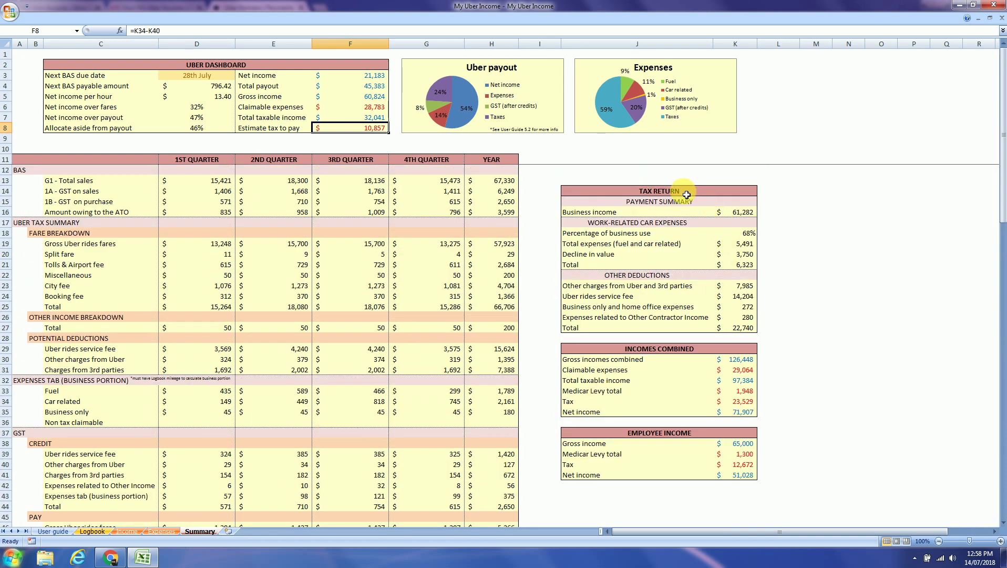